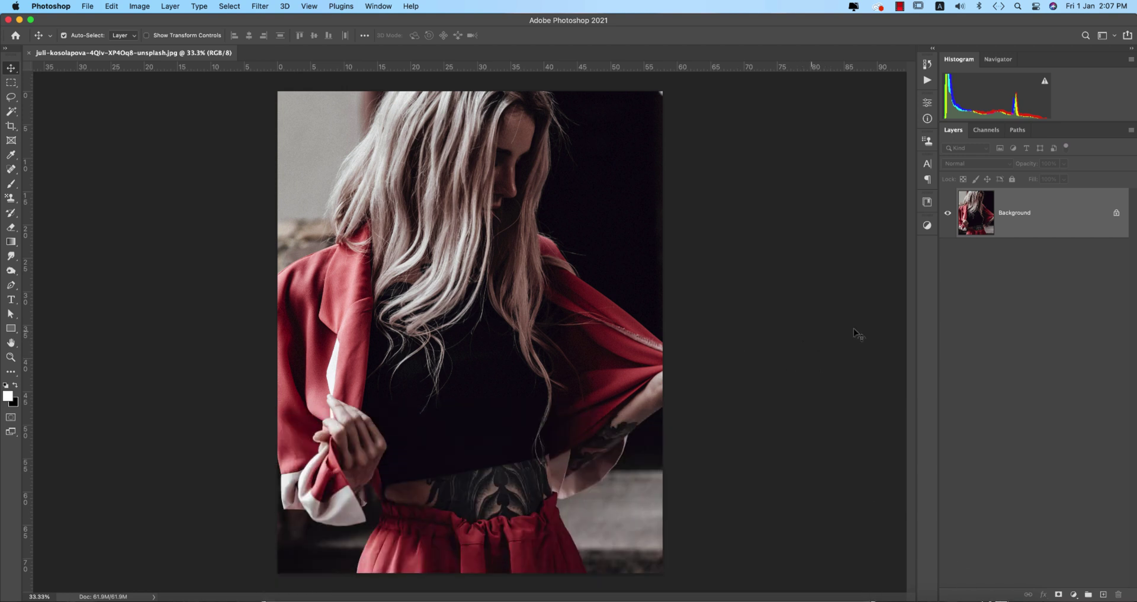
Duplicate the portrait's Background layer into Layer 1 with Cmd+J.
key(super+j)
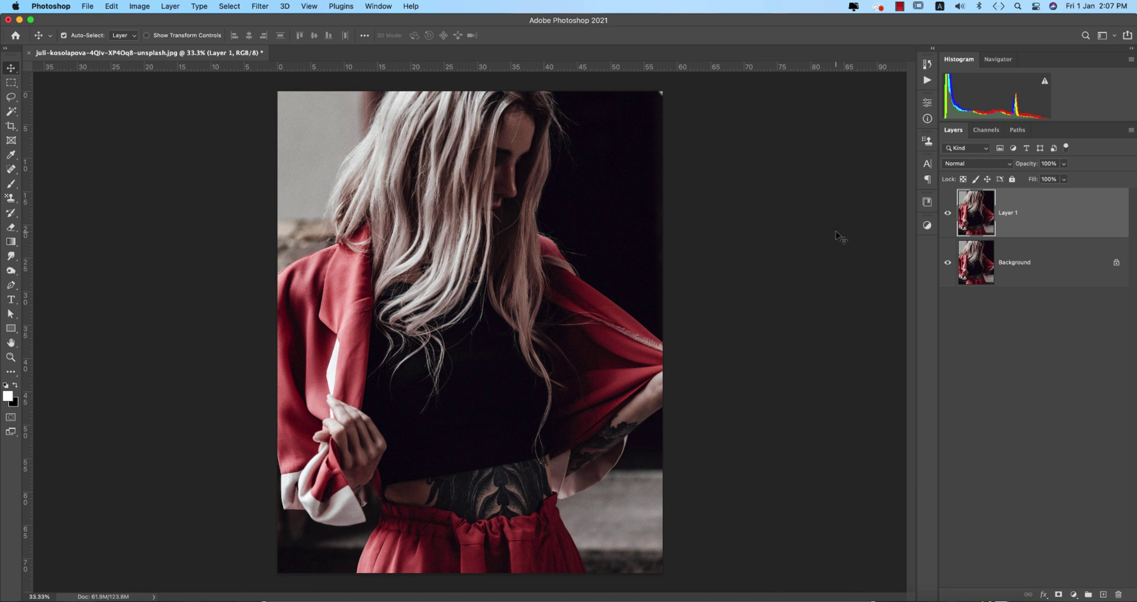
Select Layer 1 and apply Filter > Camera Raw Filter to it.
super+click(1094, 219)
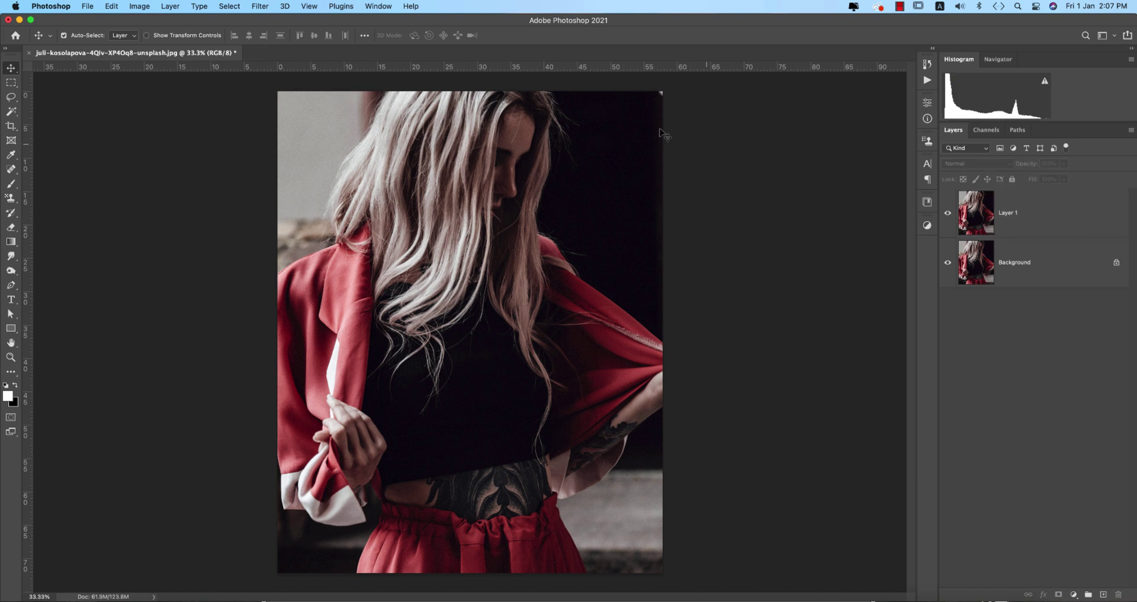
click(260, 7)
click(1033, 225)
click(1032, 225)
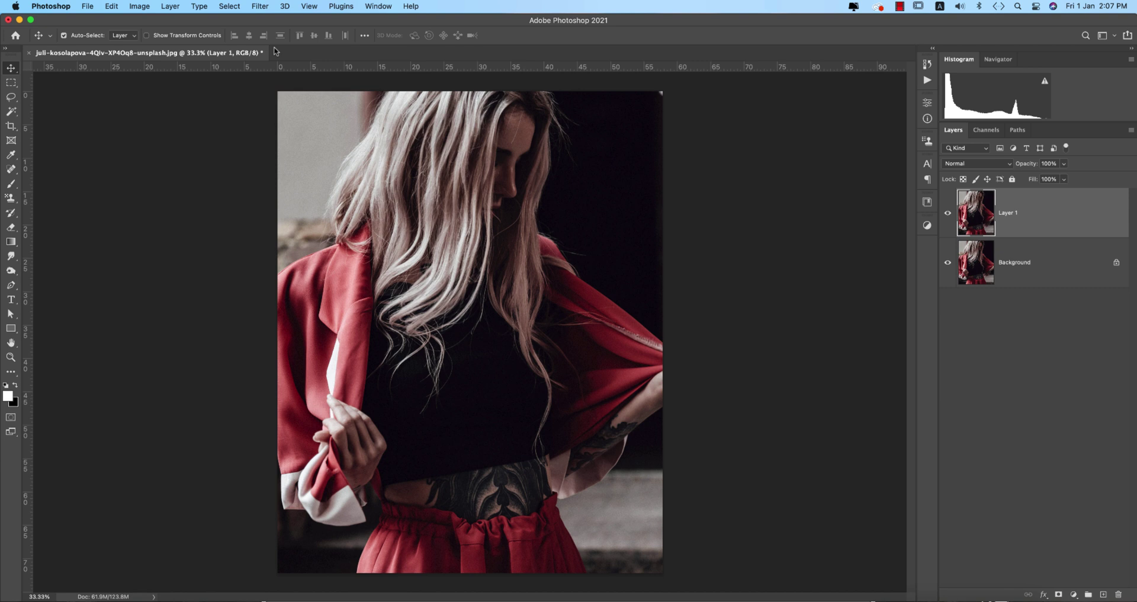
click(260, 6)
click(380, 113)
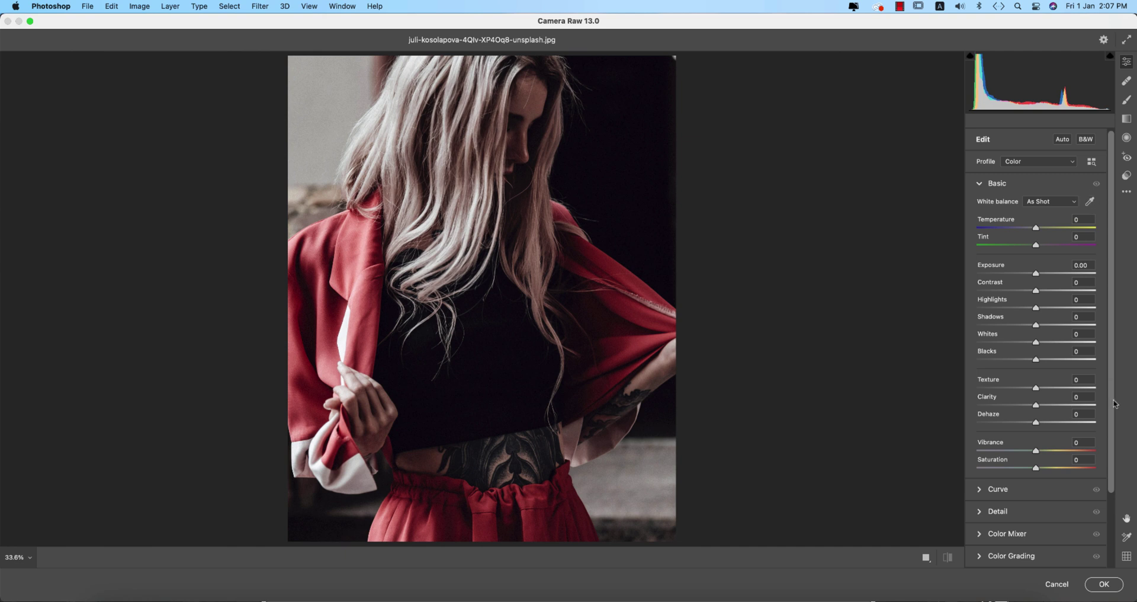
Collapse the Basic panel and check the Curve, Detail and Color Mixer sections.
click(979, 184)
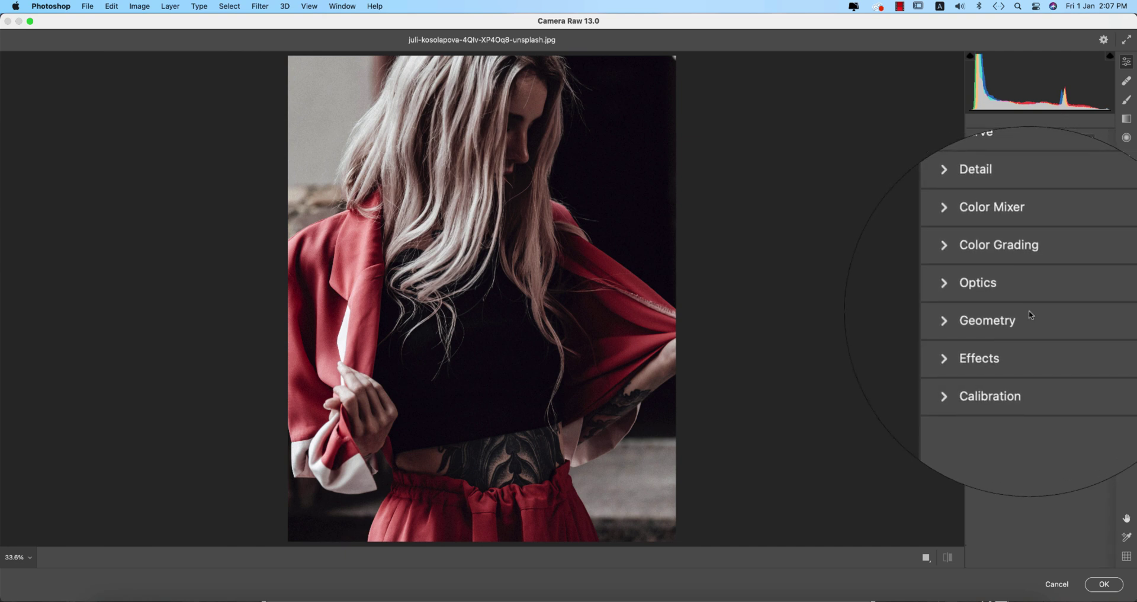
click(980, 184)
click(980, 184)
click(983, 205)
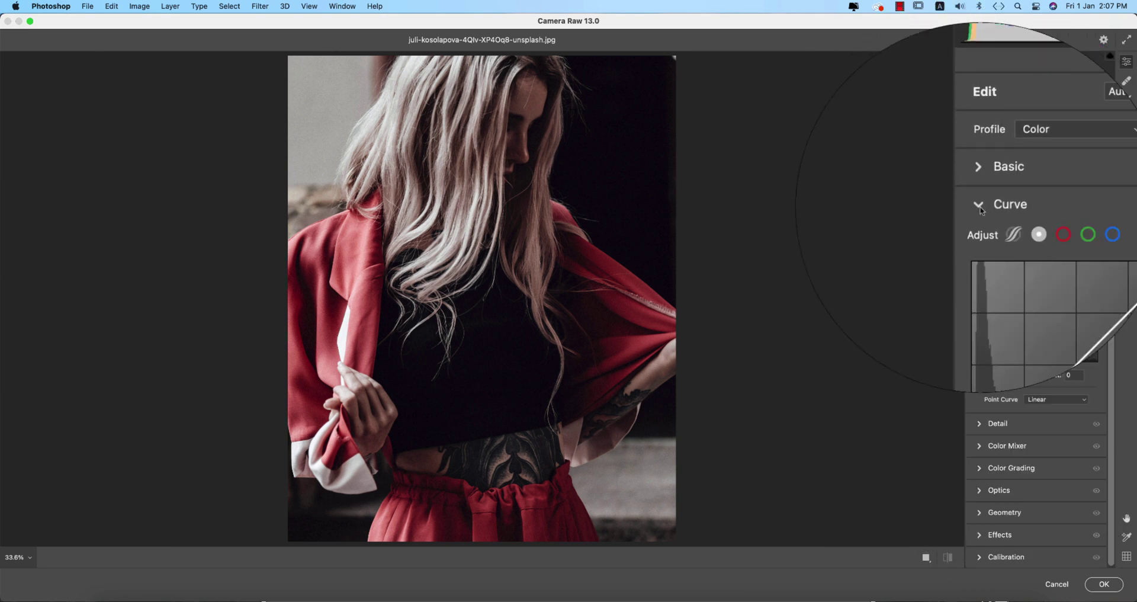
click(983, 205)
click(981, 233)
click(980, 233)
click(980, 252)
click(980, 252)
Check the Color Grading, Optics, Geometry and Effects sections, leaving Calibration expanded.
click(980, 272)
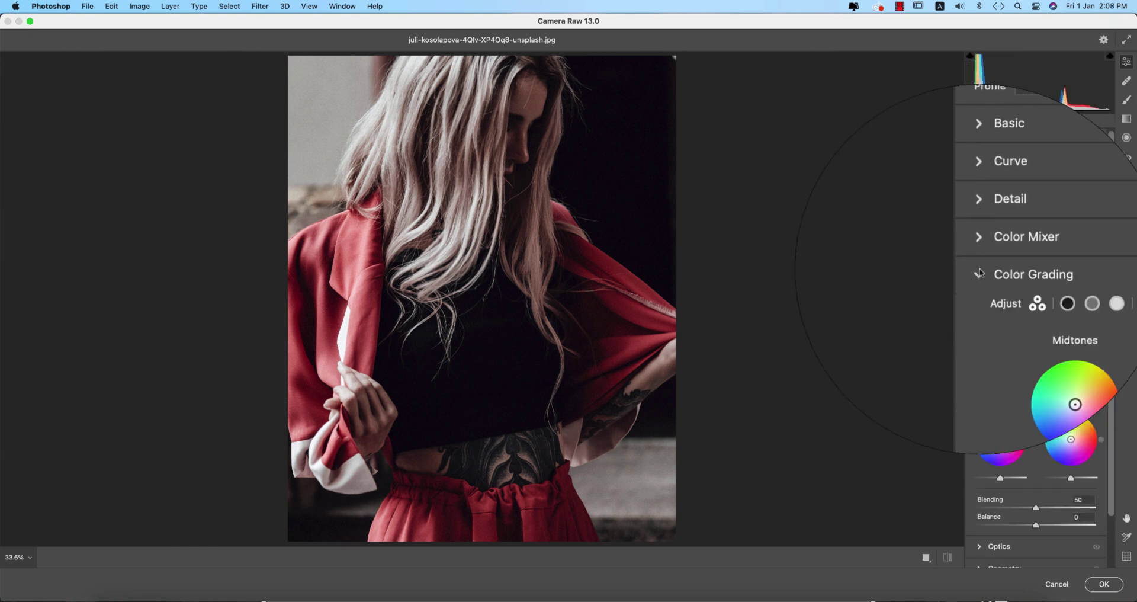
click(980, 272)
click(978, 296)
click(979, 296)
click(980, 320)
click(980, 326)
click(979, 336)
click(979, 343)
click(980, 358)
click(980, 341)
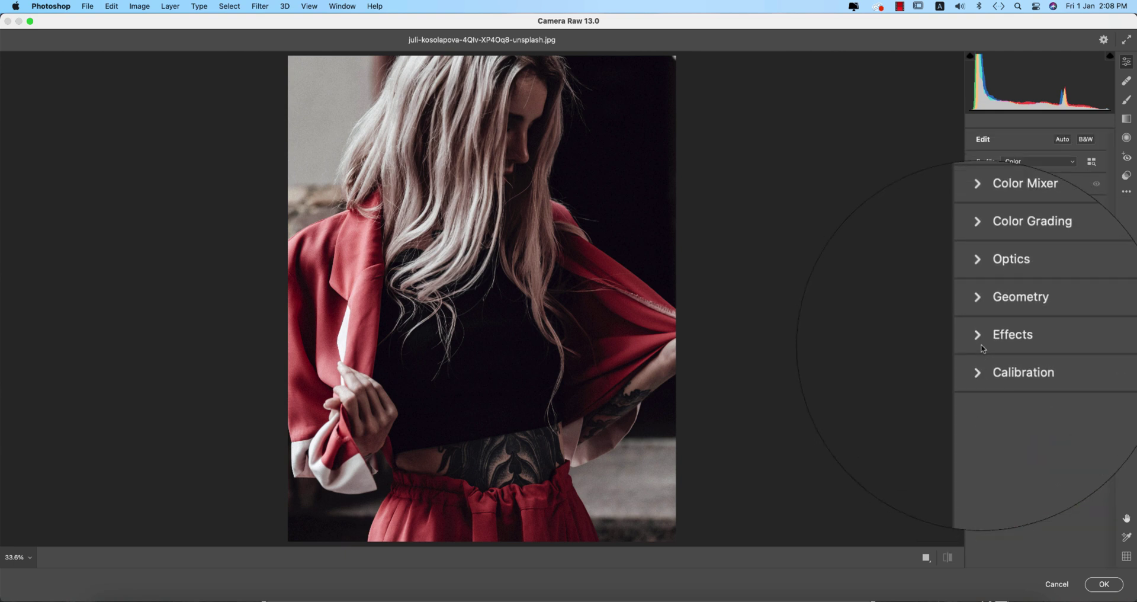
click(980, 347)
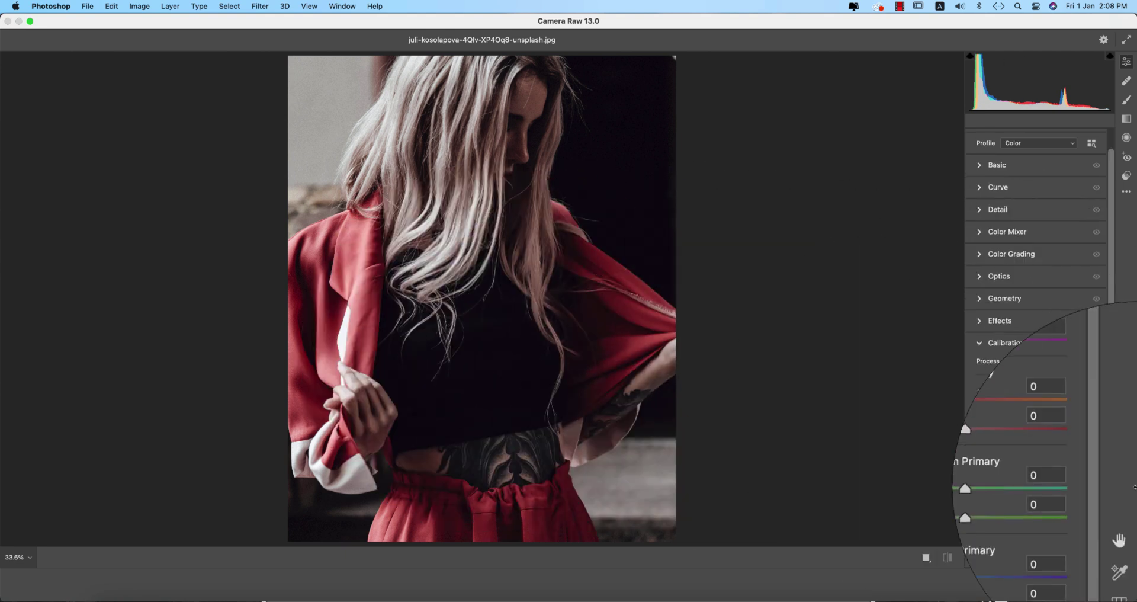
Set Red Primary +37/+33, Green +11/+34, and Blue Primary hue to −37.
drag(1037, 436, 1059, 510)
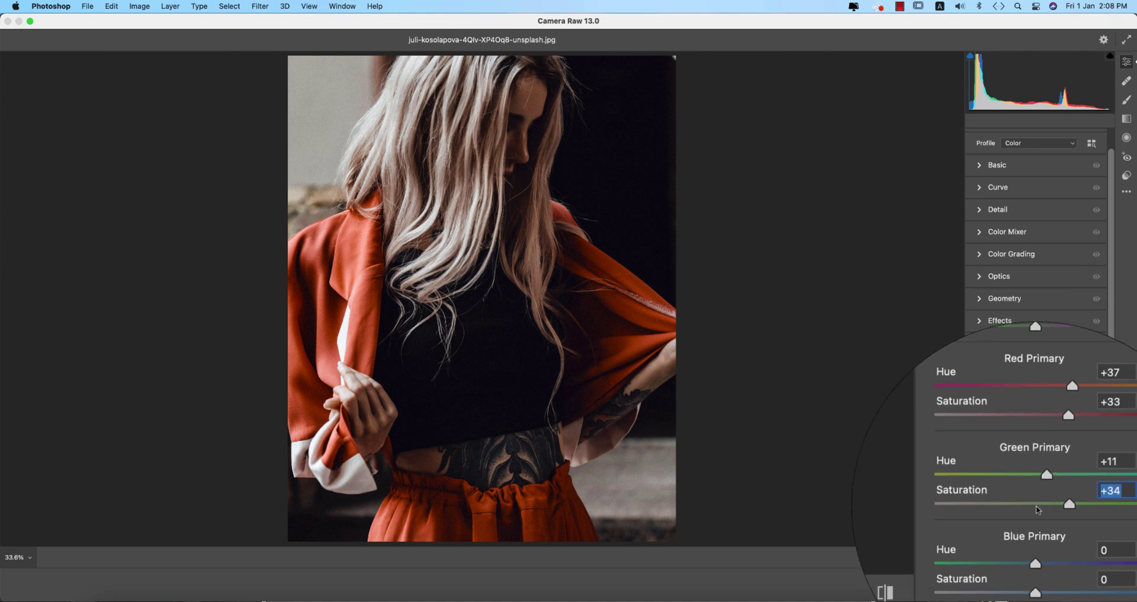
drag(1035, 540, 1037, 564)
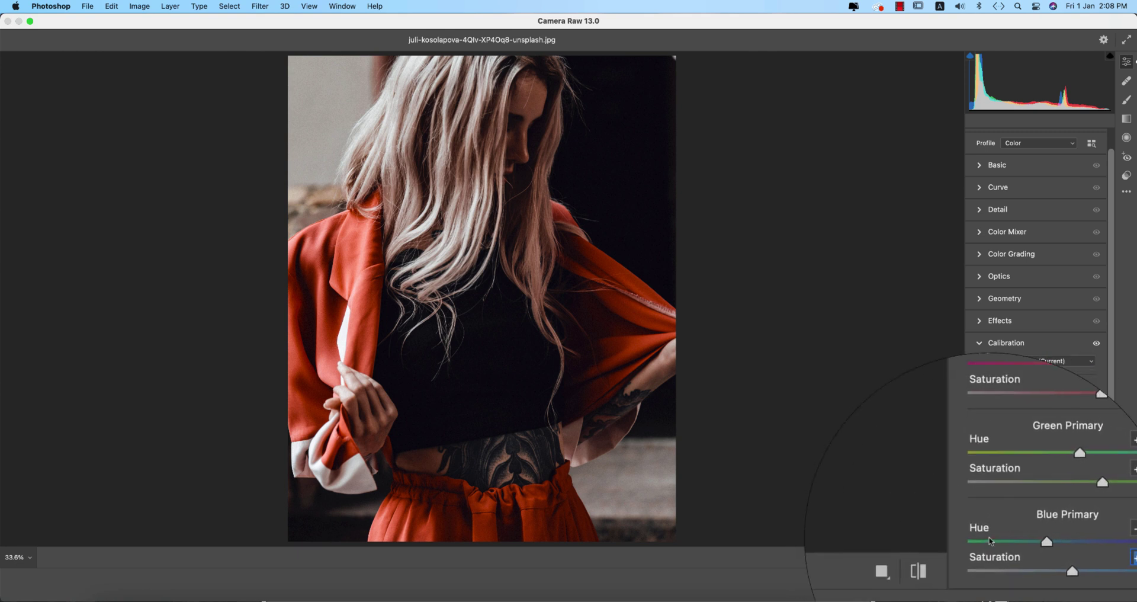
mouse_move(1027, 540)
mouse_down()
mouse_move(1001, 540)
mouse_move(1108, 545)
mouse_move(1018, 541)
mouse_up()
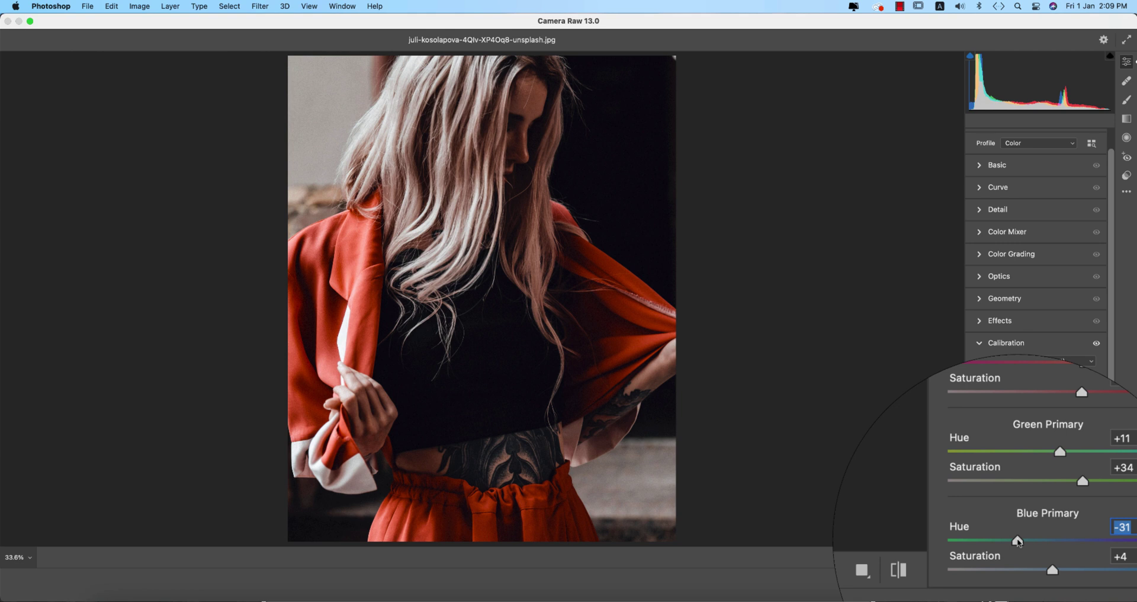
click(1088, 533)
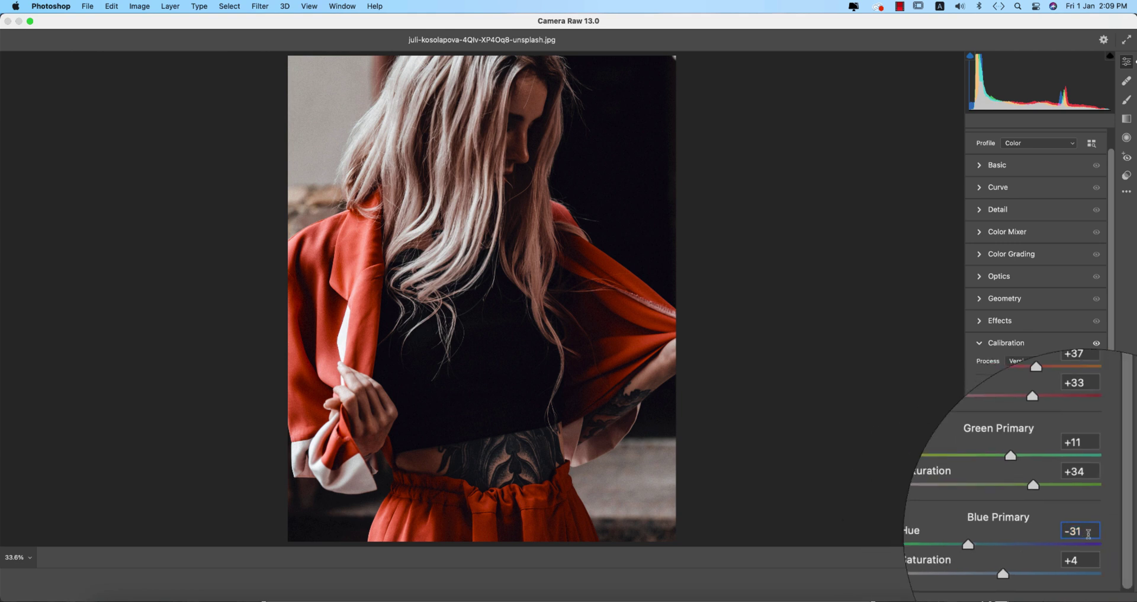
key(BackSpace)
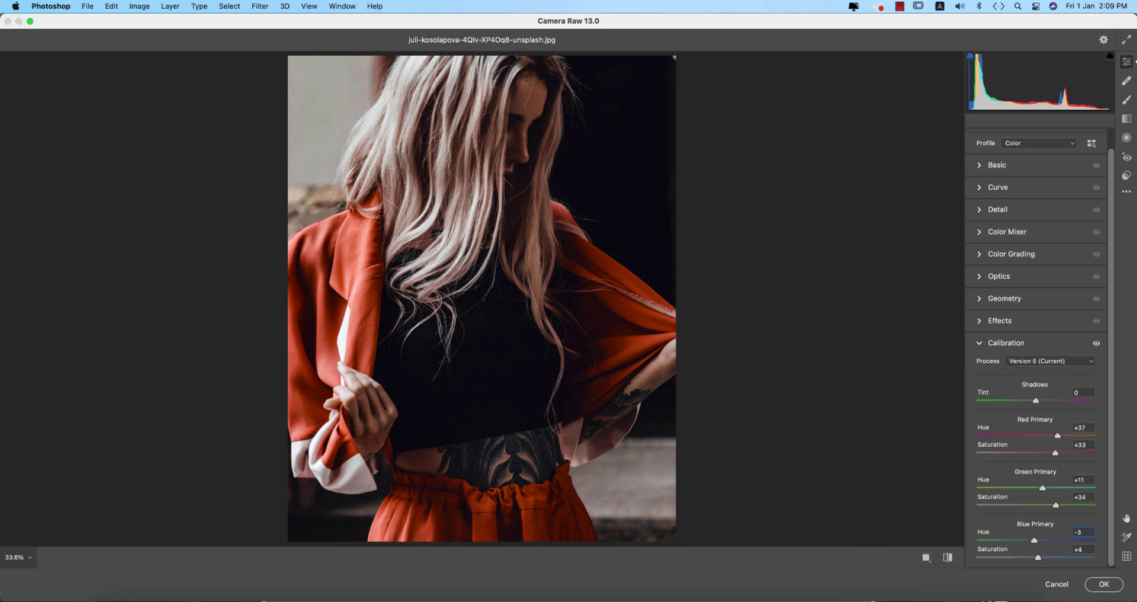
text(7)
click(1088, 444)
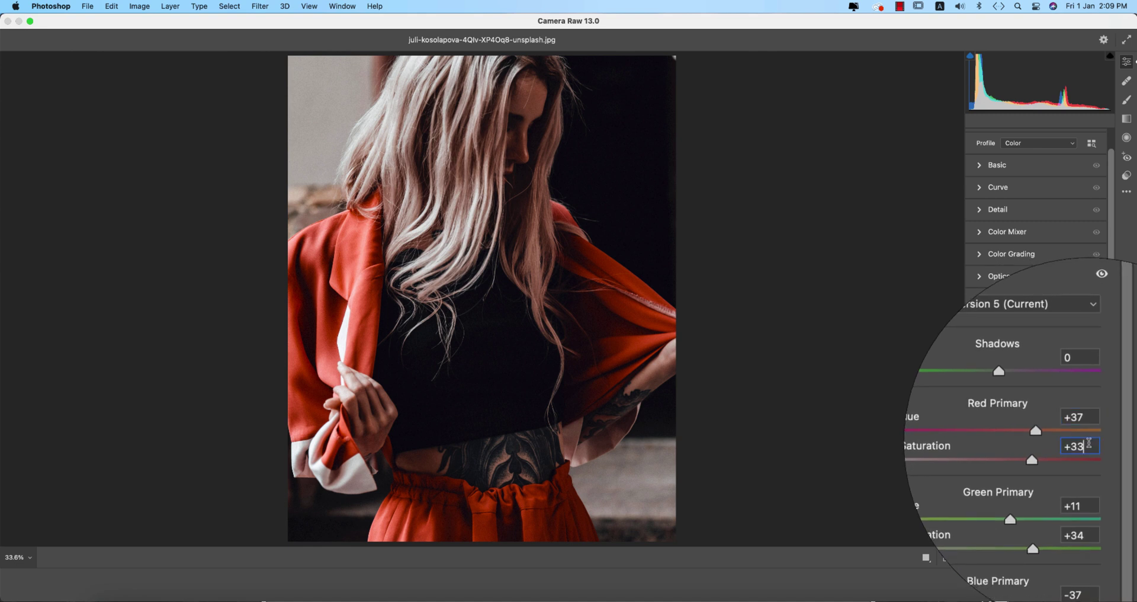
Set Blue Primary saturation to +4 and collapse the Calibration panel.
drag(1063, 551, 1055, 550)
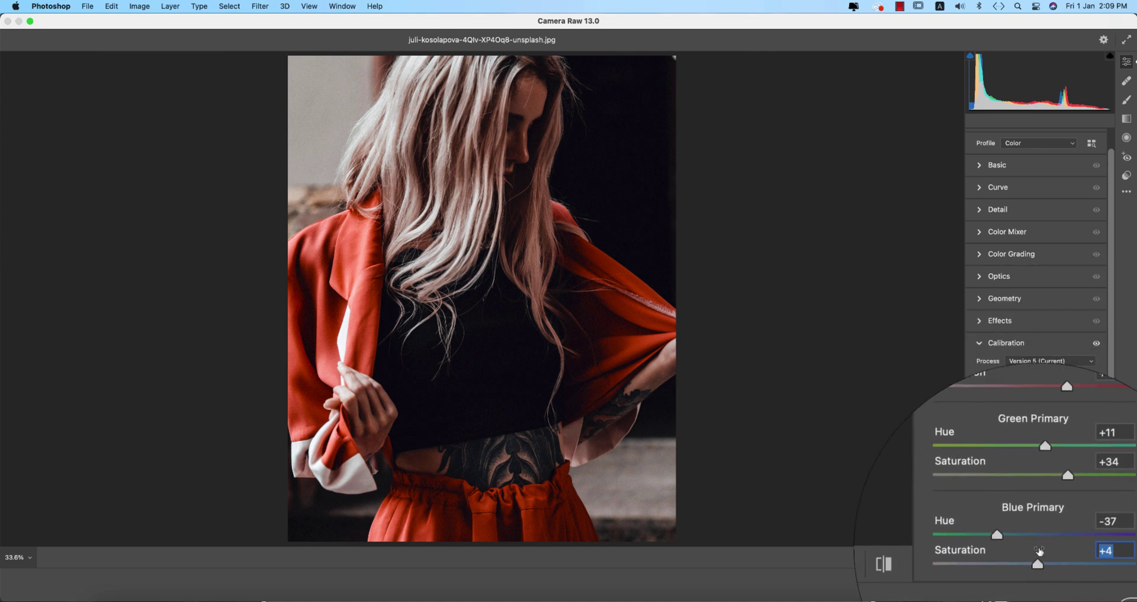
scroll(982, 350, up, 2)
click(983, 355)
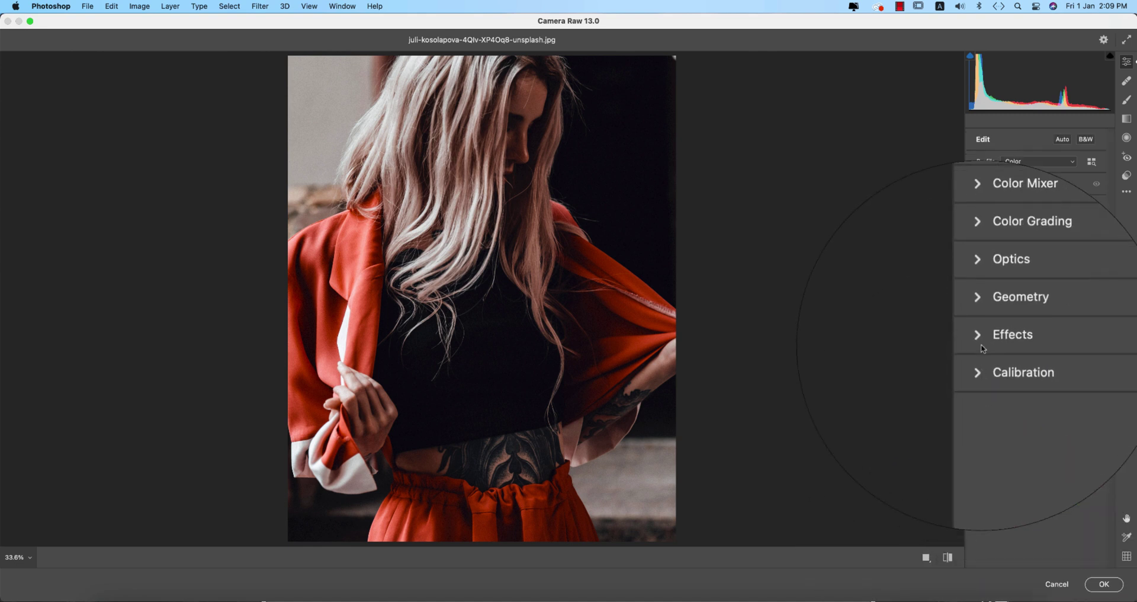
Apply a −14 Effects vignette, then switch to the Color Grading panel.
click(981, 339)
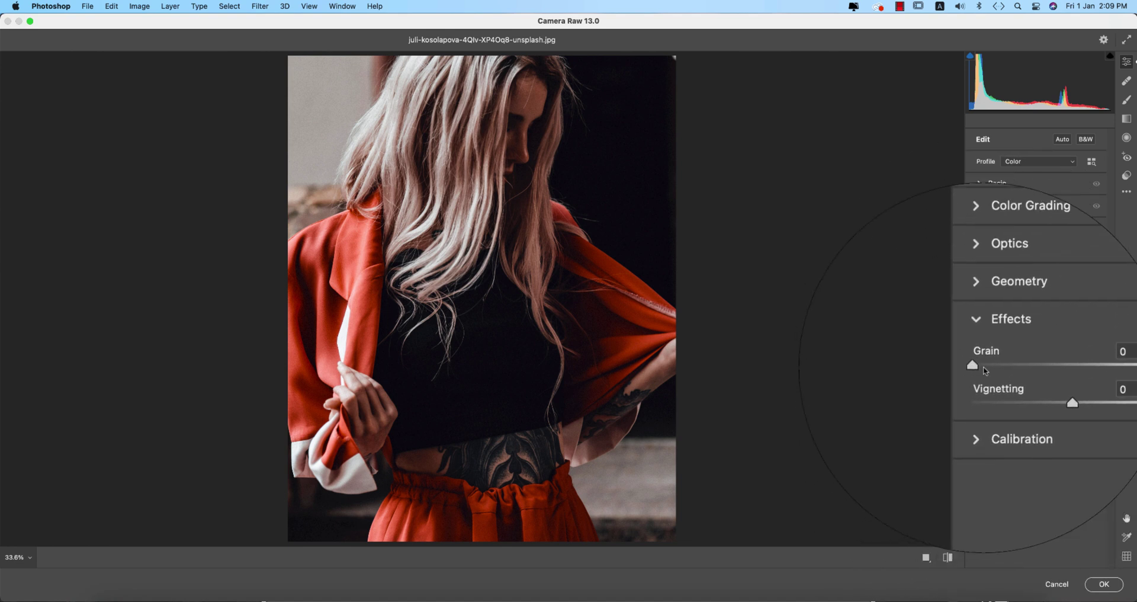
drag(1039, 390, 1033, 391)
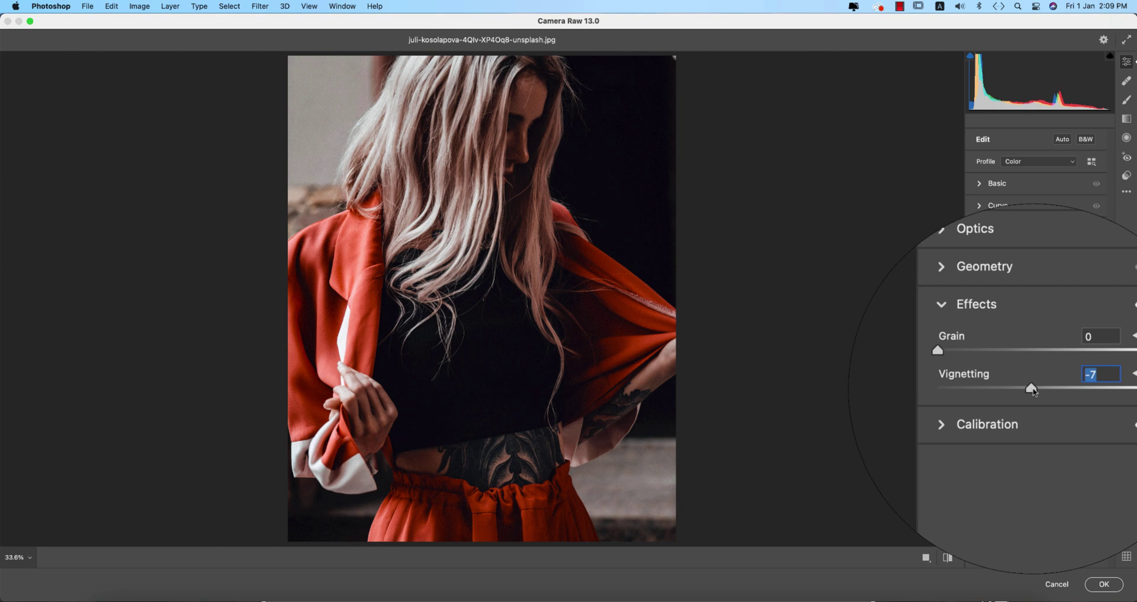
click(981, 338)
scroll(981, 314, up, 3)
click(981, 274)
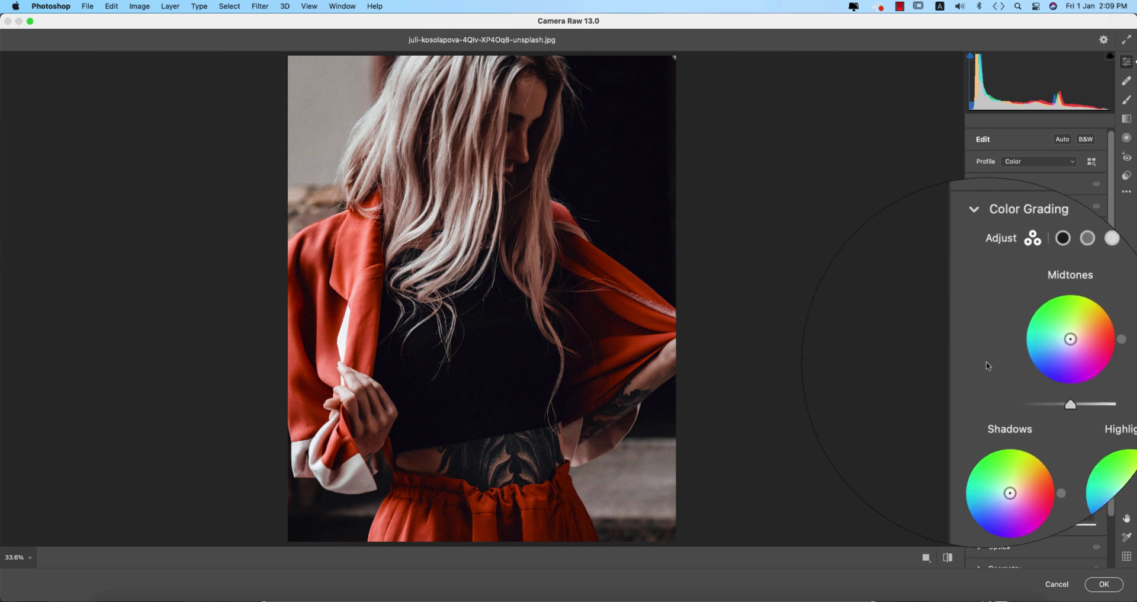
Compare the Shadows, Midtones and Highlights wheels, settling on Shadows with hue 32.
click(1030, 289)
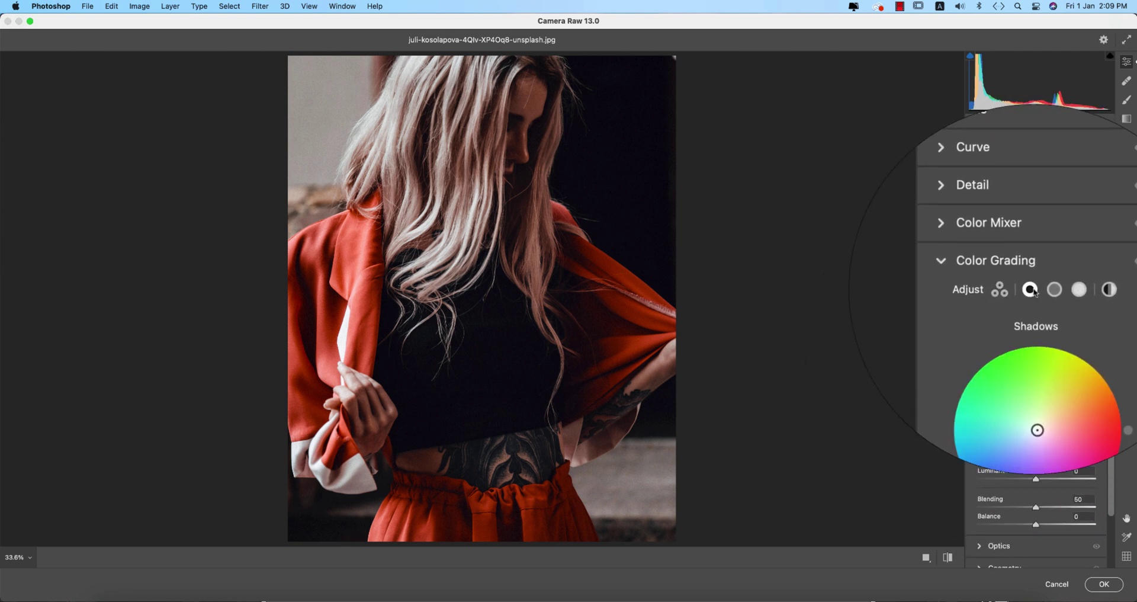
click(1054, 289)
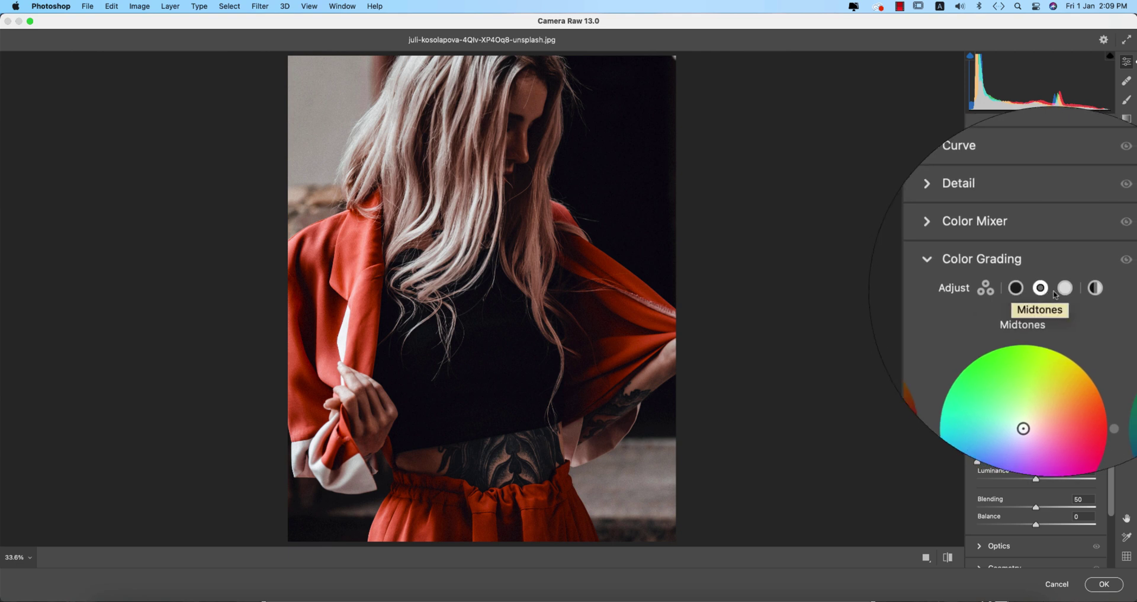
click(1061, 291)
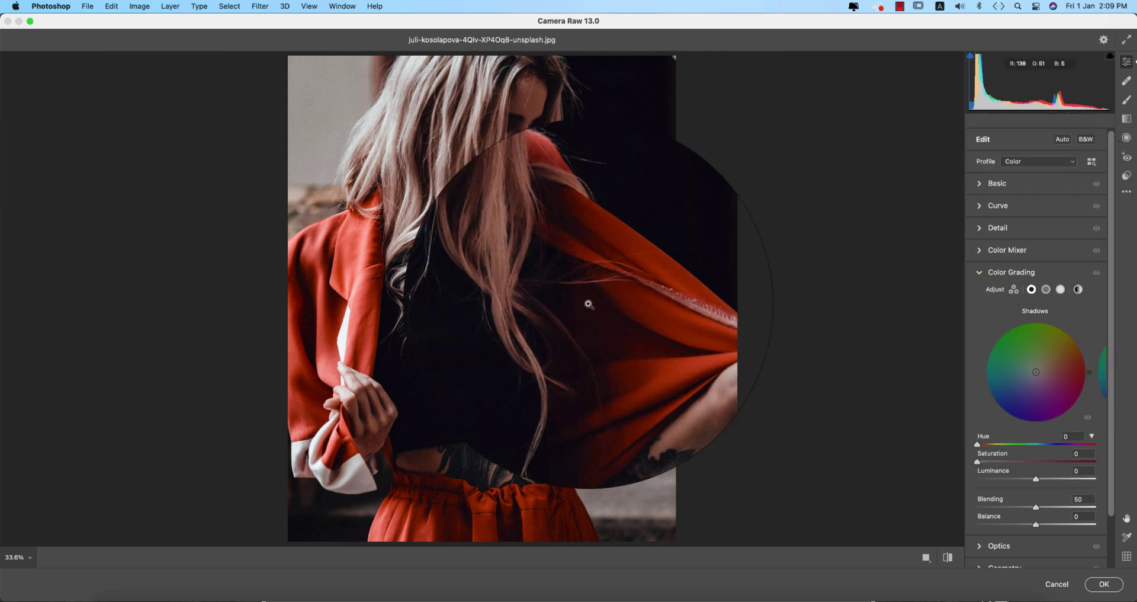
click(1045, 289)
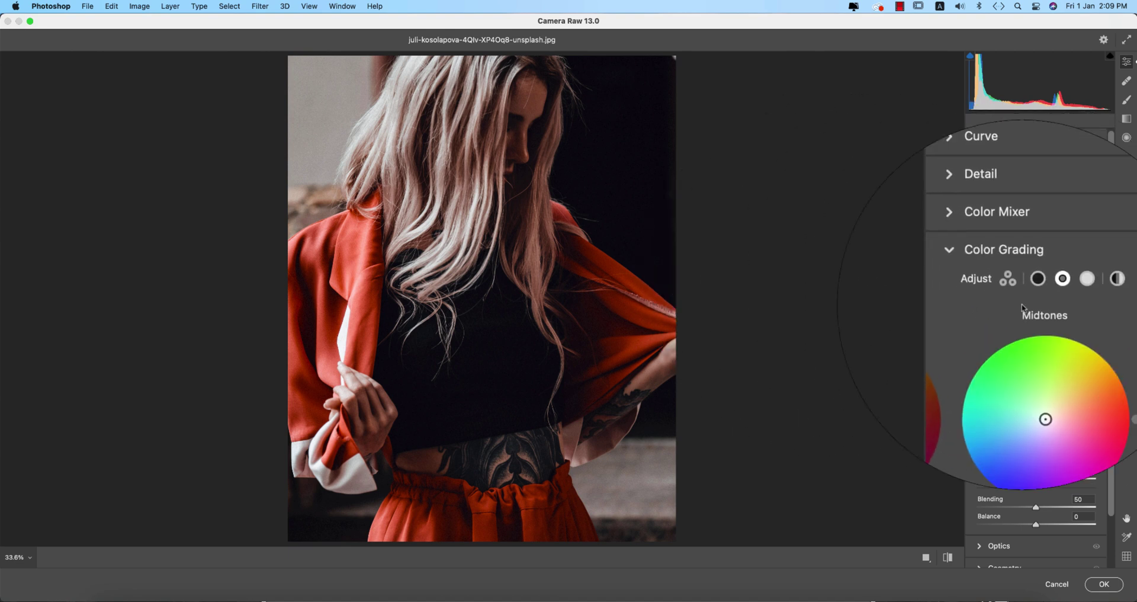
click(1060, 289)
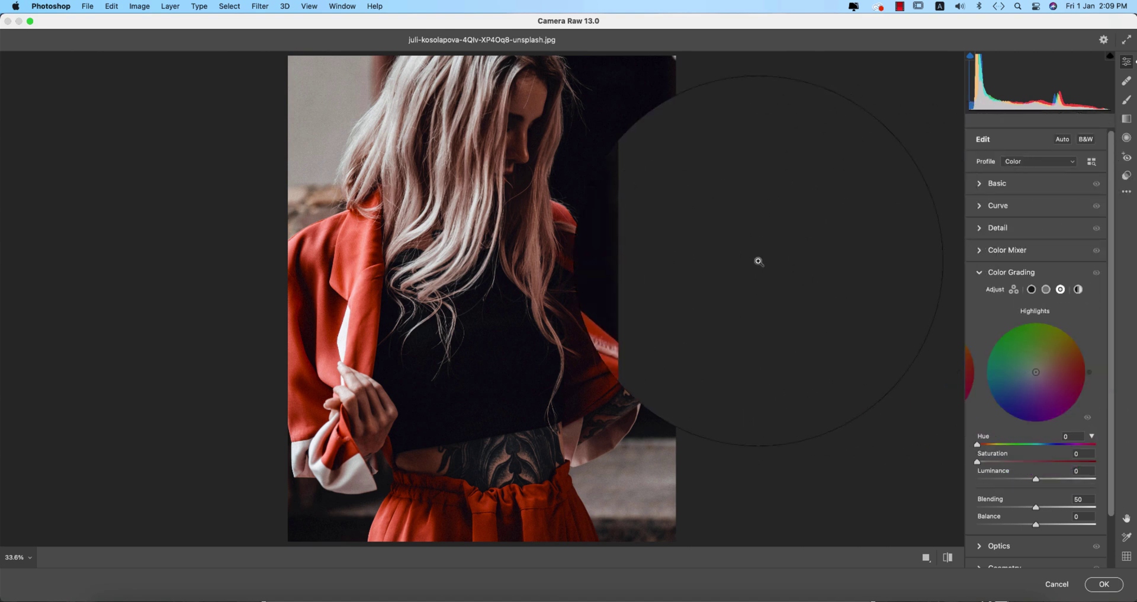
click(1031, 289)
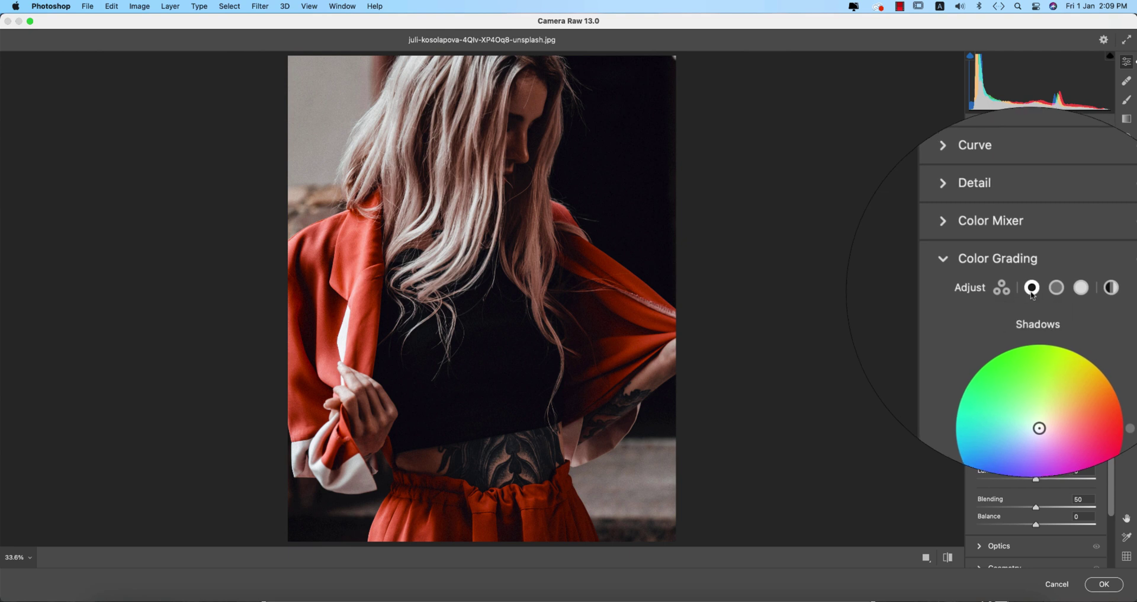
click(1045, 289)
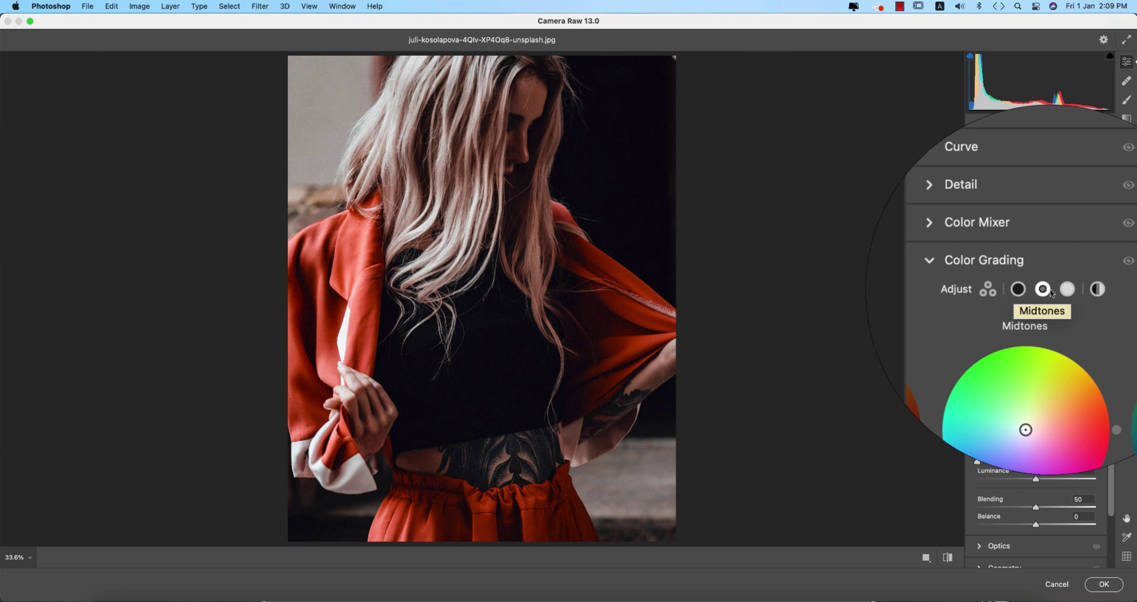
click(1071, 290)
click(1031, 289)
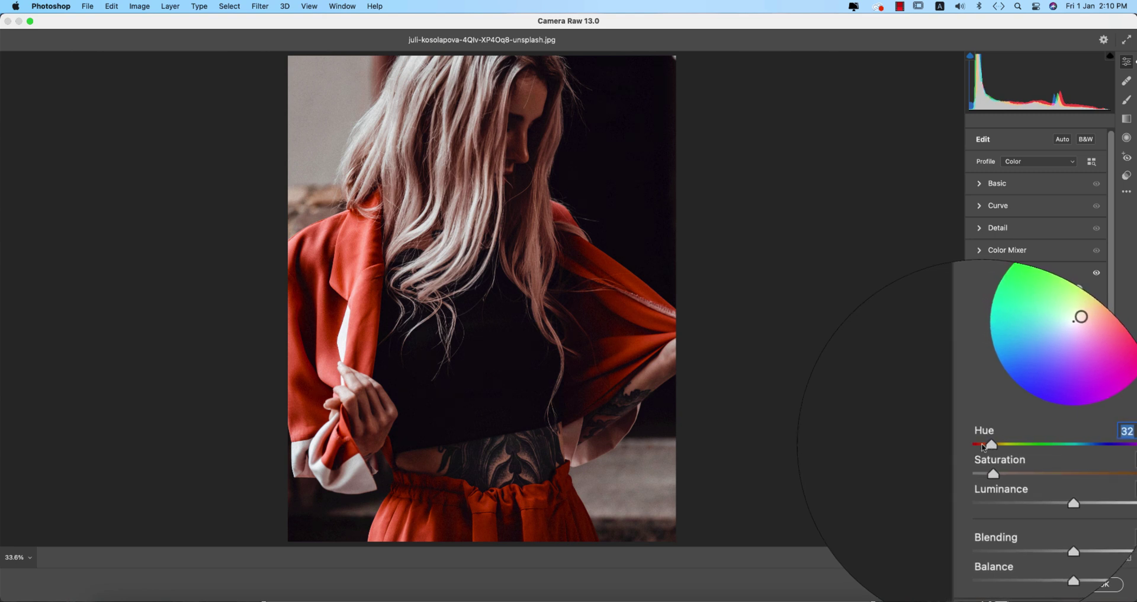
Tint the shadows teal at hue 168, saturation 25, with blending raised to 62.
drag(984, 446, 1060, 448)
drag(945, 472, 974, 471)
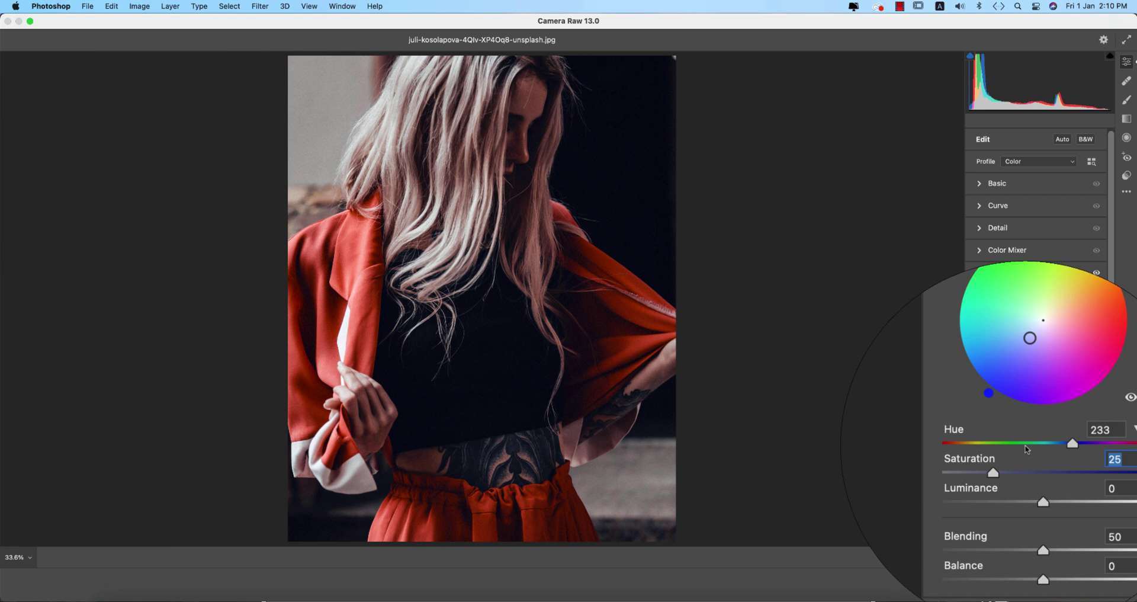
drag(1073, 443, 1035, 449)
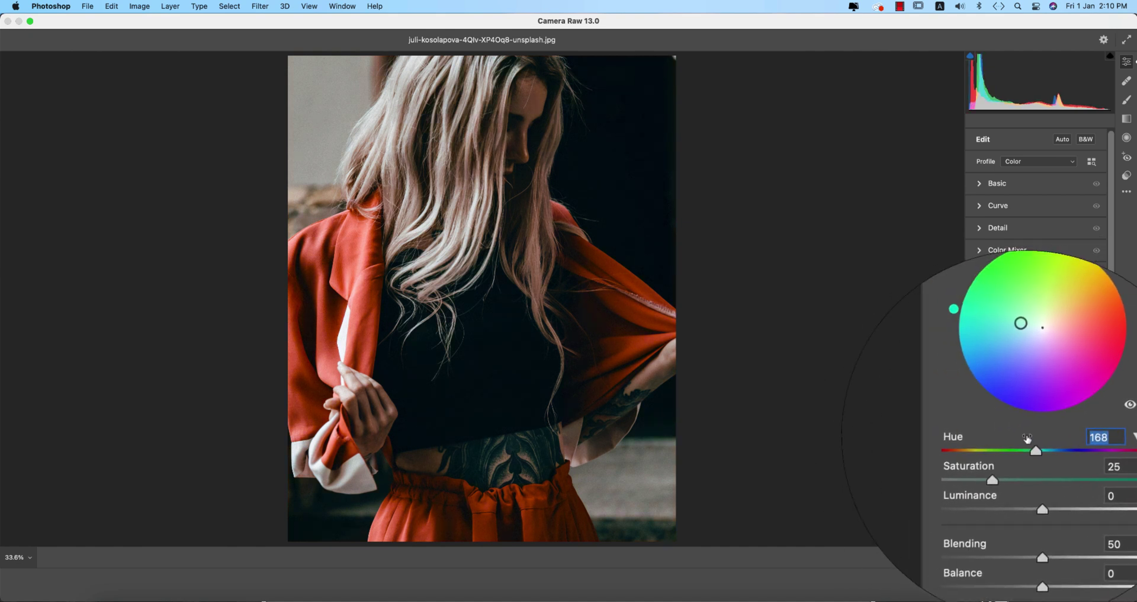
click(1132, 437)
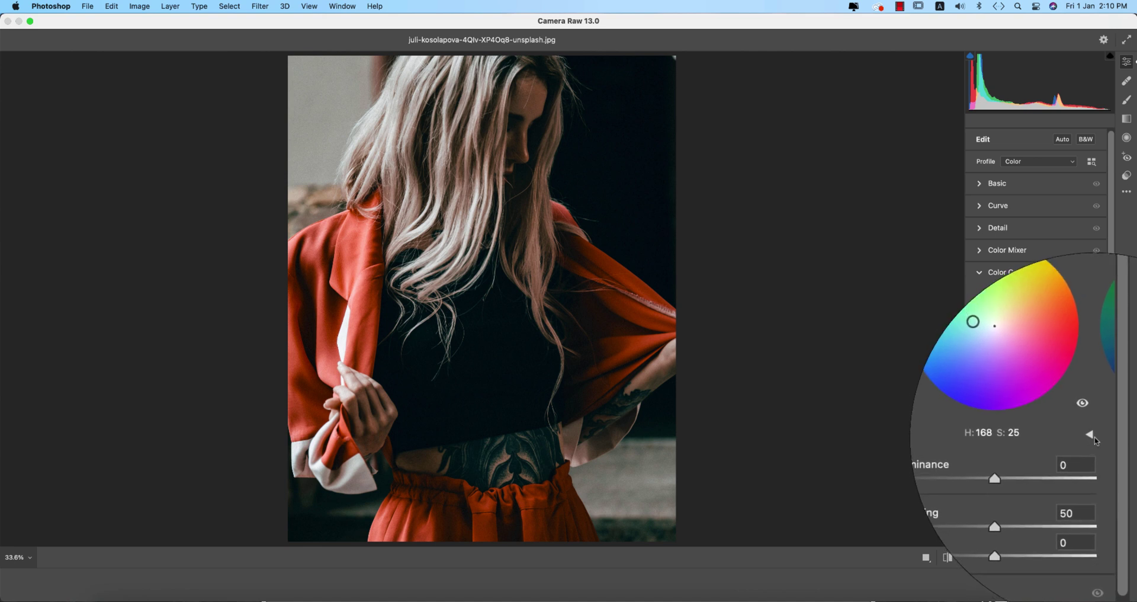
click(1091, 434)
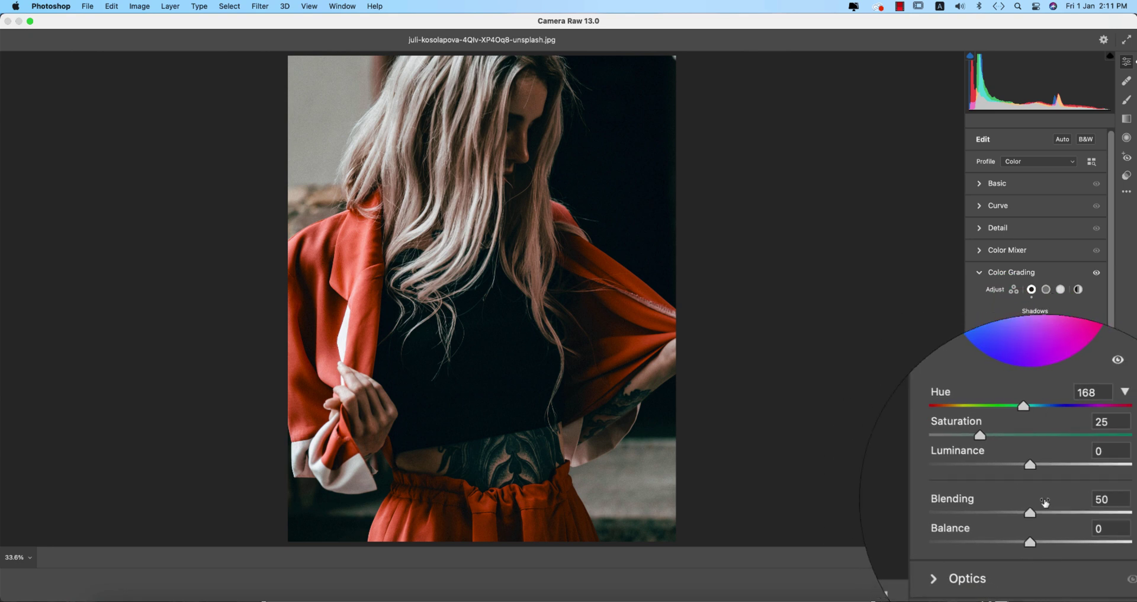
drag(1036, 508, 1051, 509)
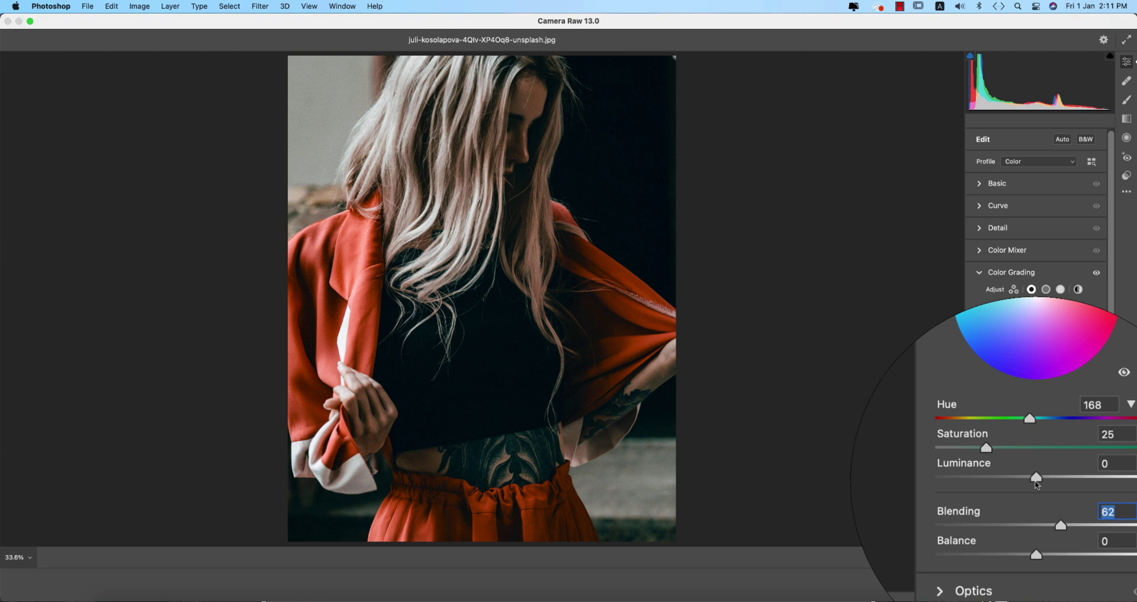
mouse_move(1036, 482)
mouse_down()
mouse_move(1054, 486)
mouse_move(1041, 486)
mouse_up()
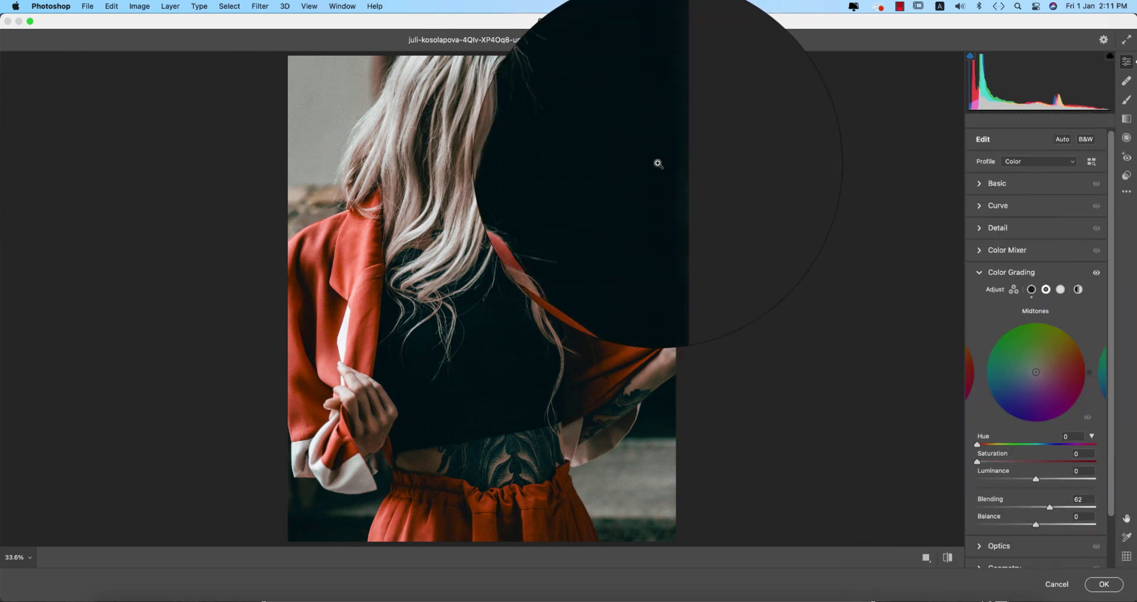
Grade midtones green (hue 115, sat 15) and highlights yellow (hue 70, sat 30, luminance +33).
drag(994, 446, 1048, 526)
click(1060, 289)
drag(1046, 443, 995, 445)
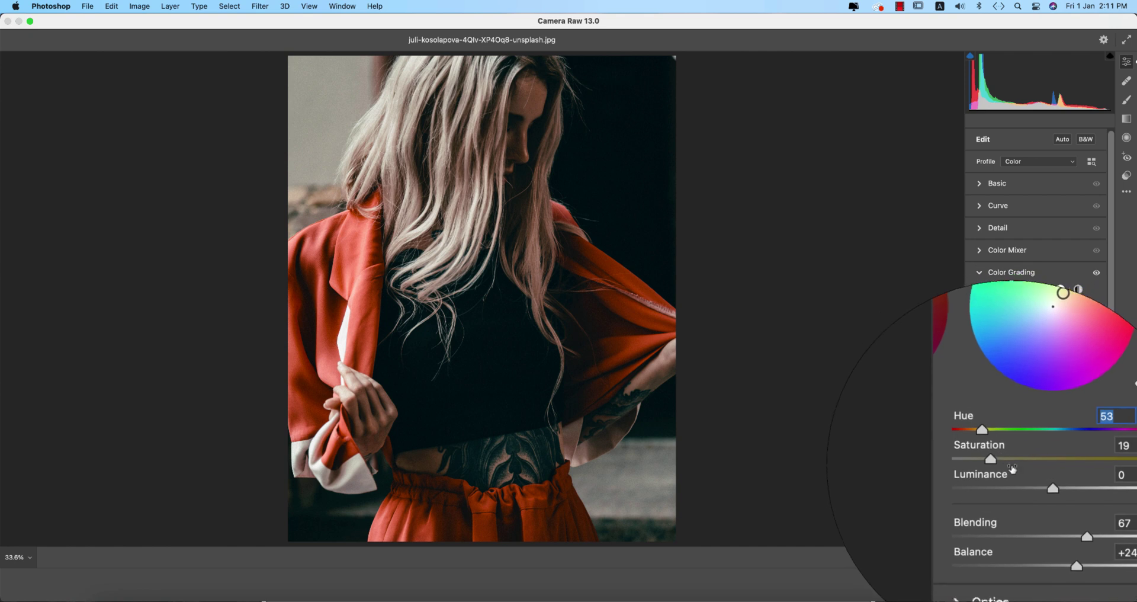
drag(1034, 481, 1093, 481)
mouse_move(997, 459)
mouse_down()
mouse_move(1038, 460)
mouse_move(1037, 444)
mouse_move(1032, 454)
mouse_move(1065, 457)
mouse_move(1001, 453)
mouse_up()
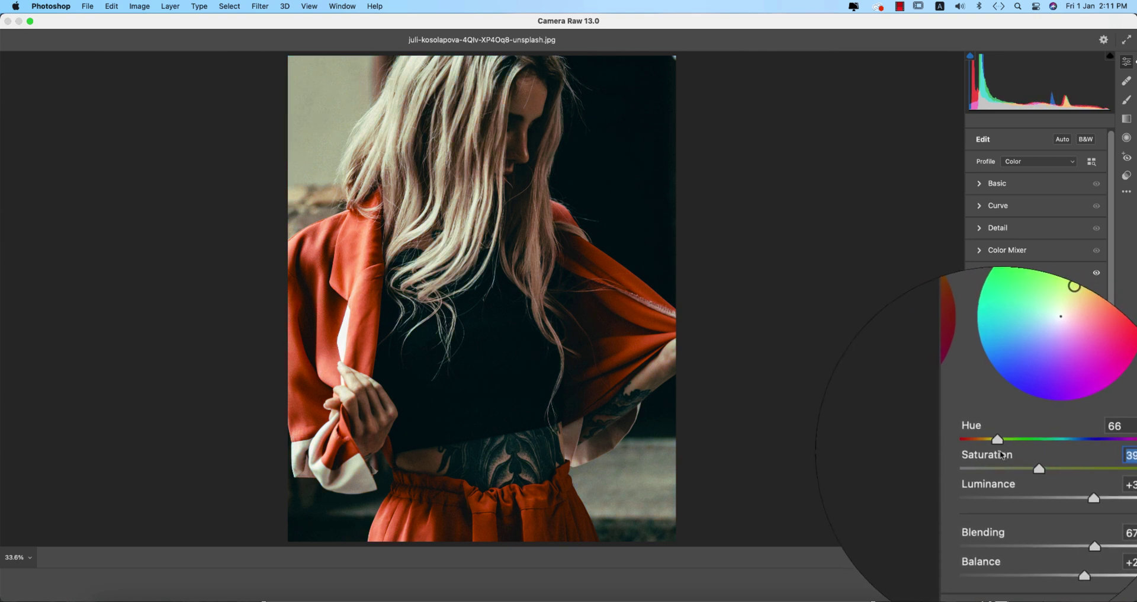
click(1014, 464)
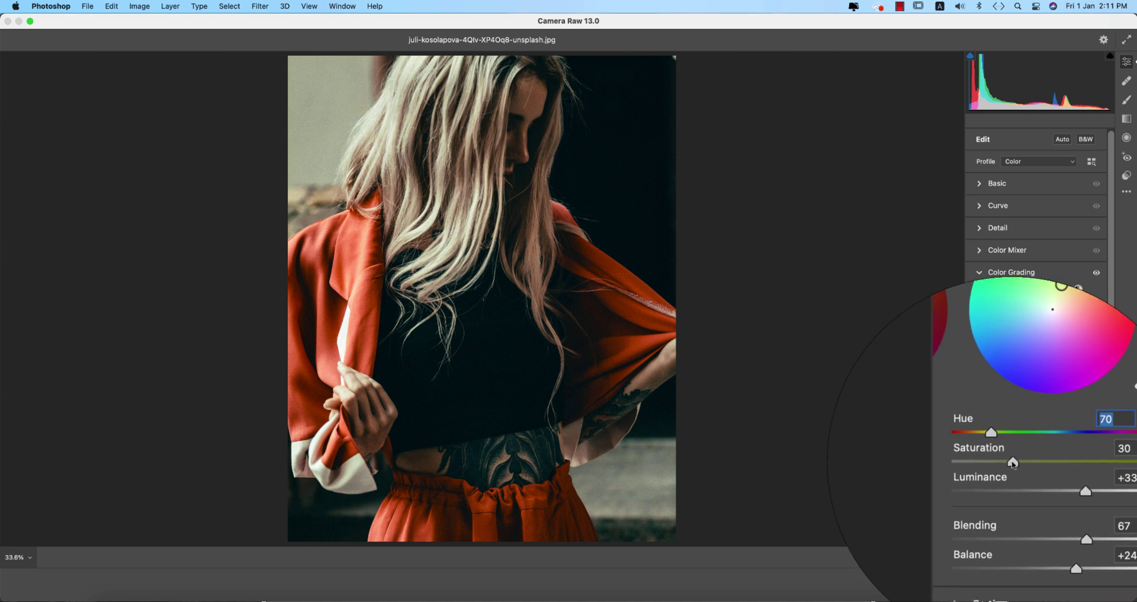
click(980, 273)
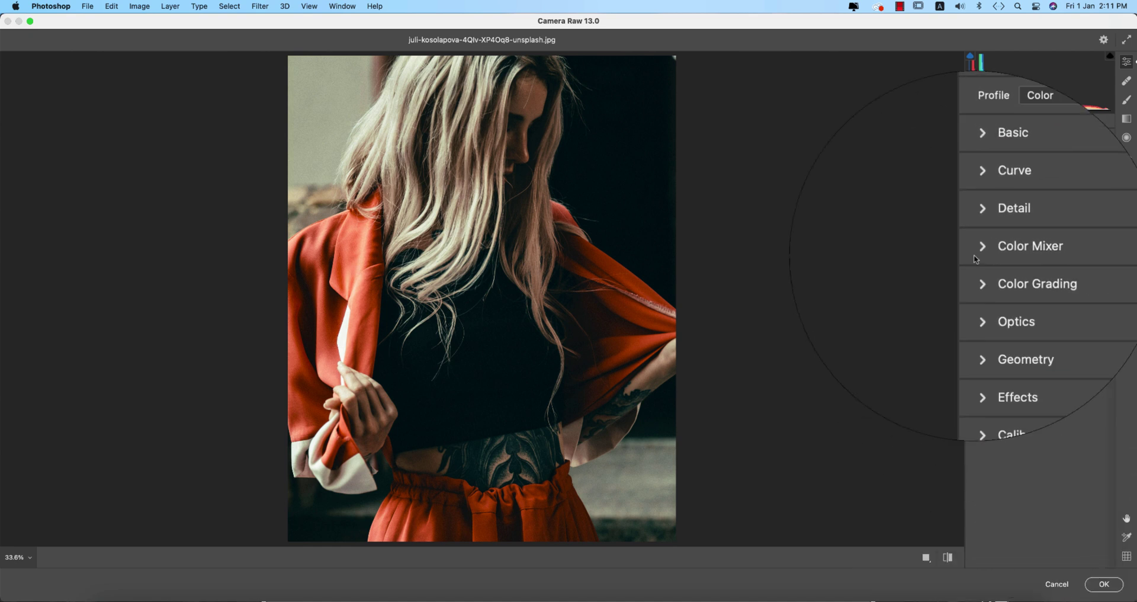
Raise Color Mixer luminance: Reds +22, Oranges +21, Yellows +15, Greens +19.
click(983, 249)
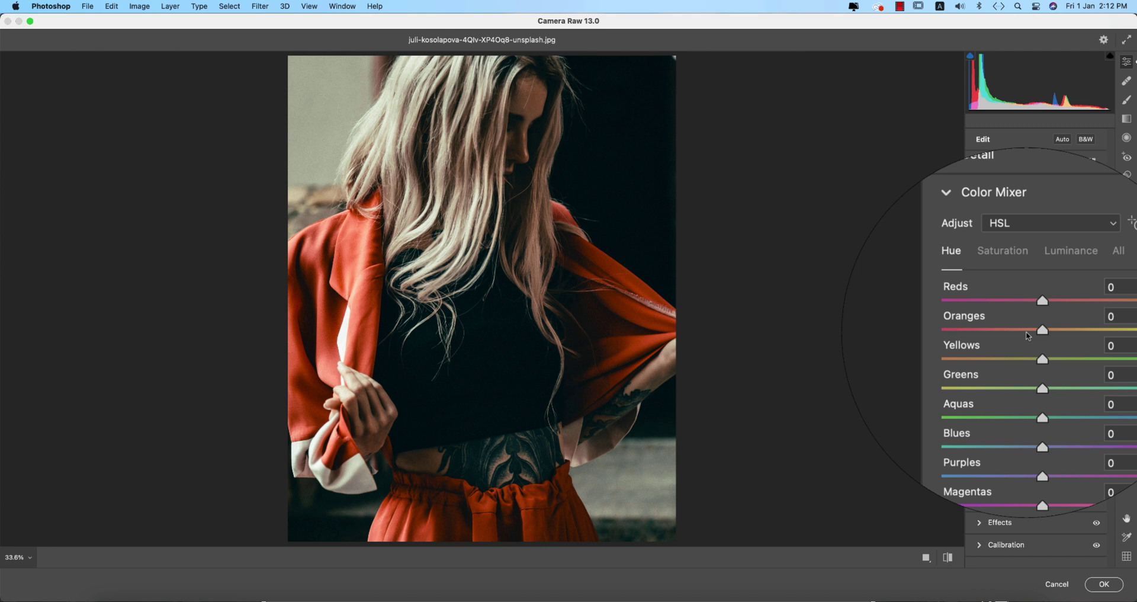
click(1015, 283)
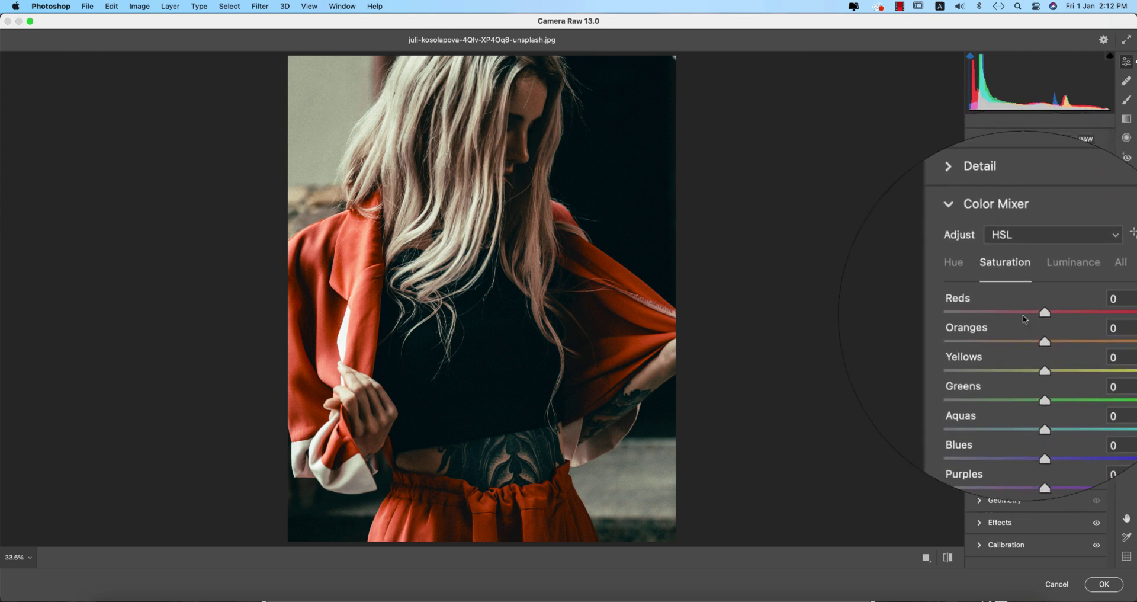
click(985, 288)
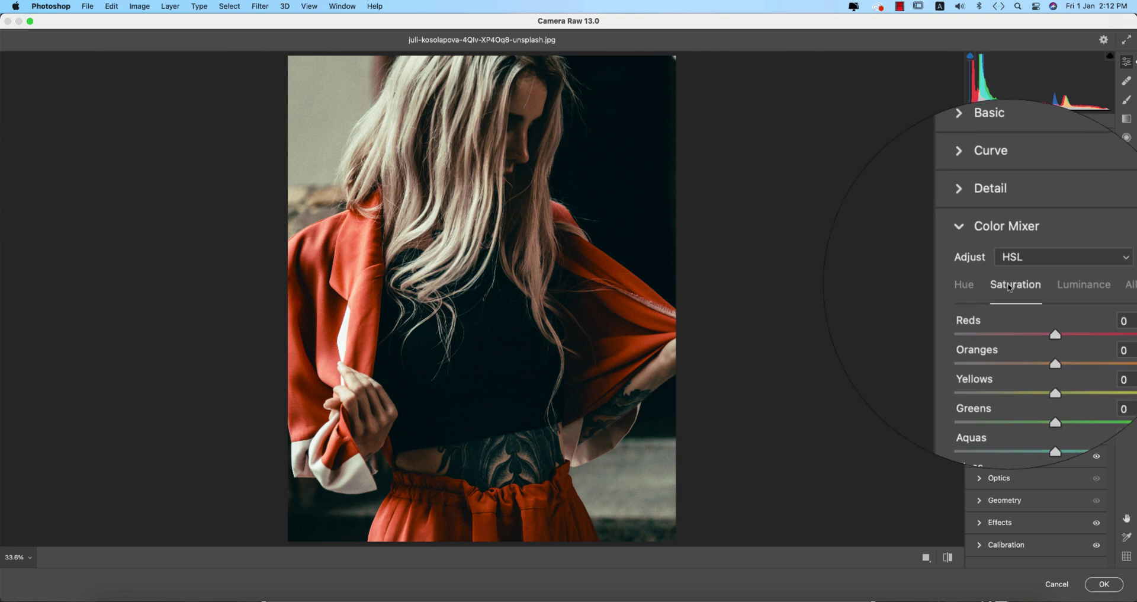
click(1064, 290)
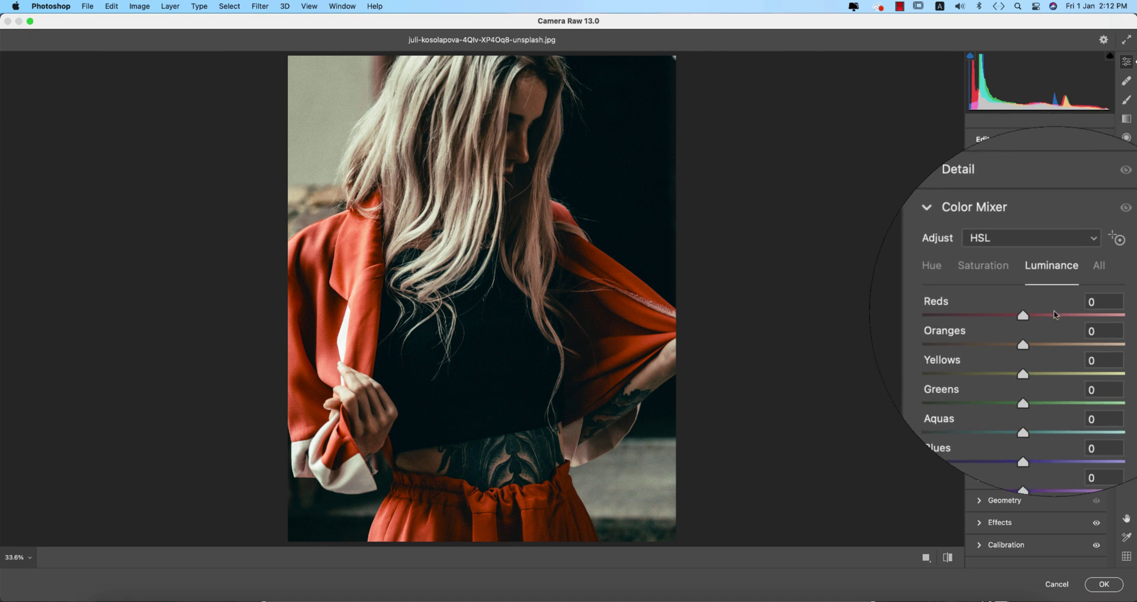
click(1052, 307)
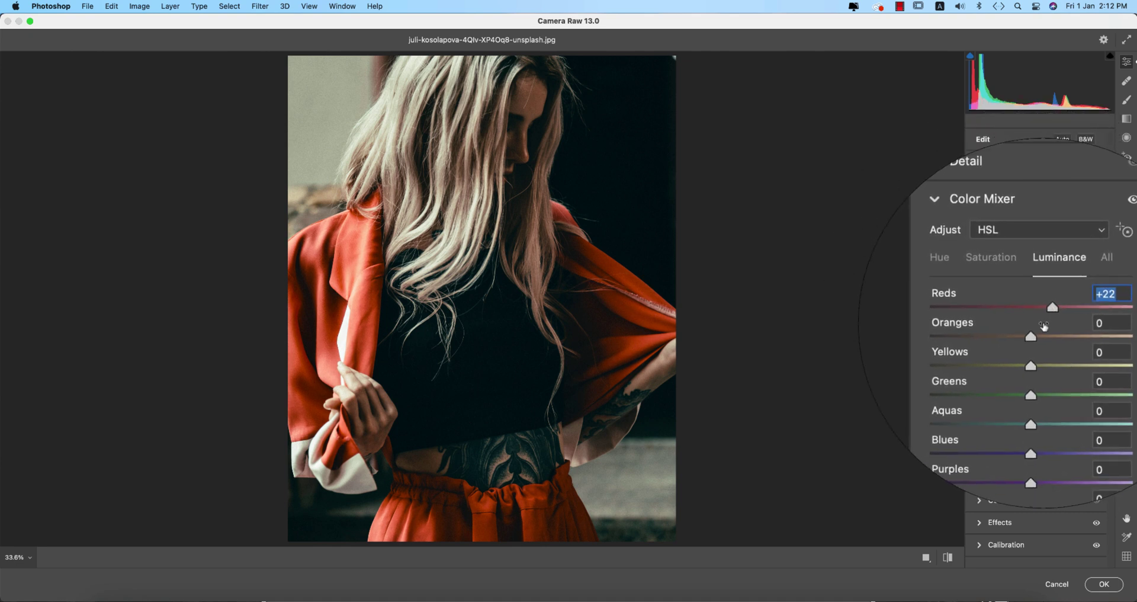
click(1041, 336)
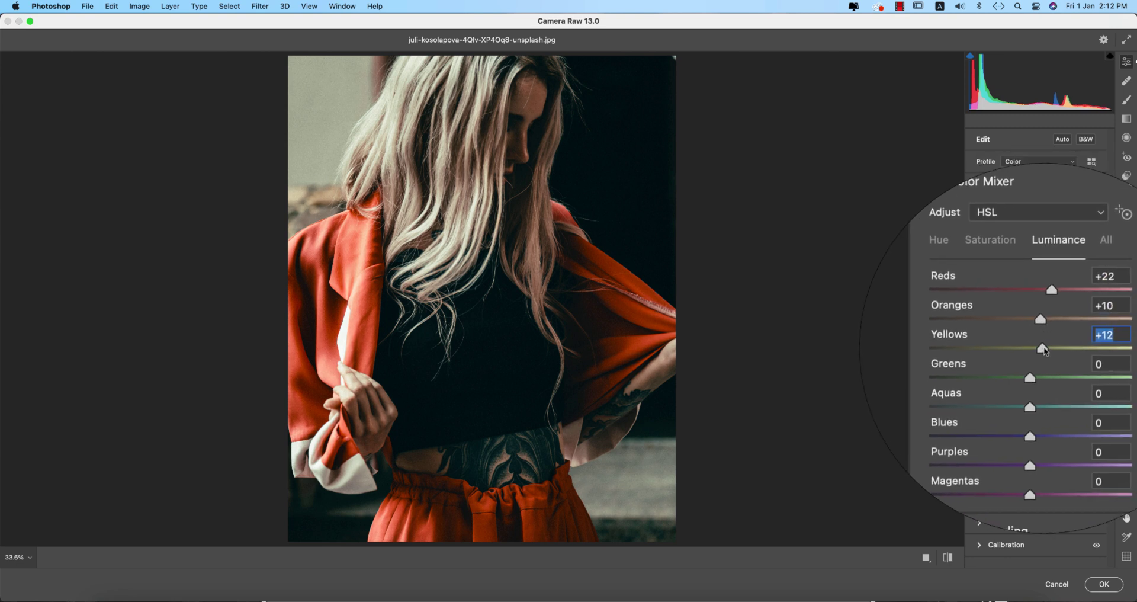
click(1051, 319)
click(1047, 364)
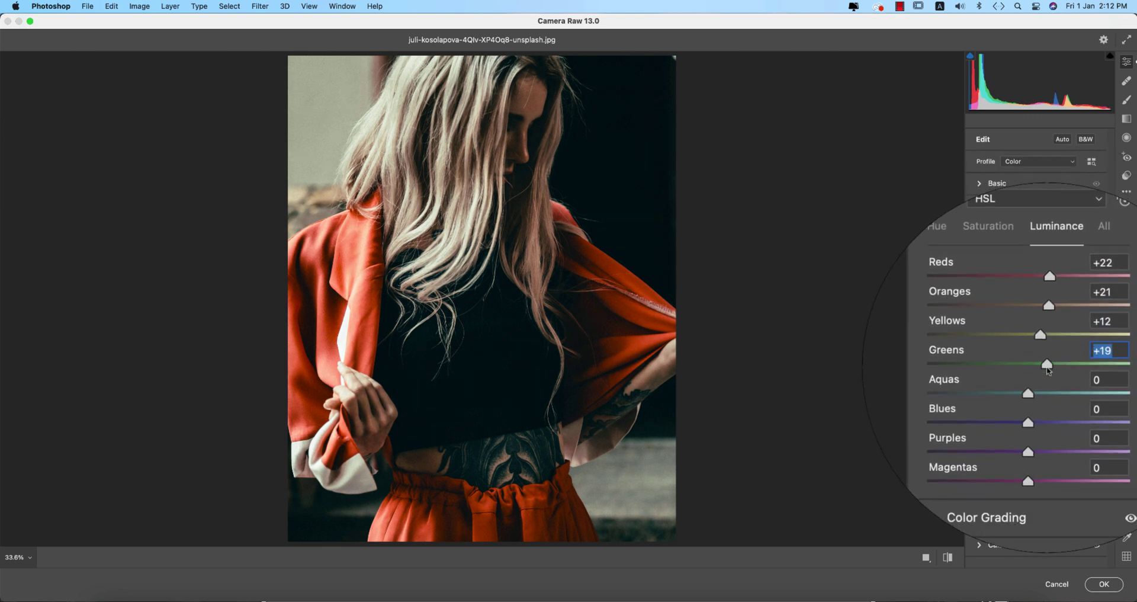
scroll(1047, 353, down, 2)
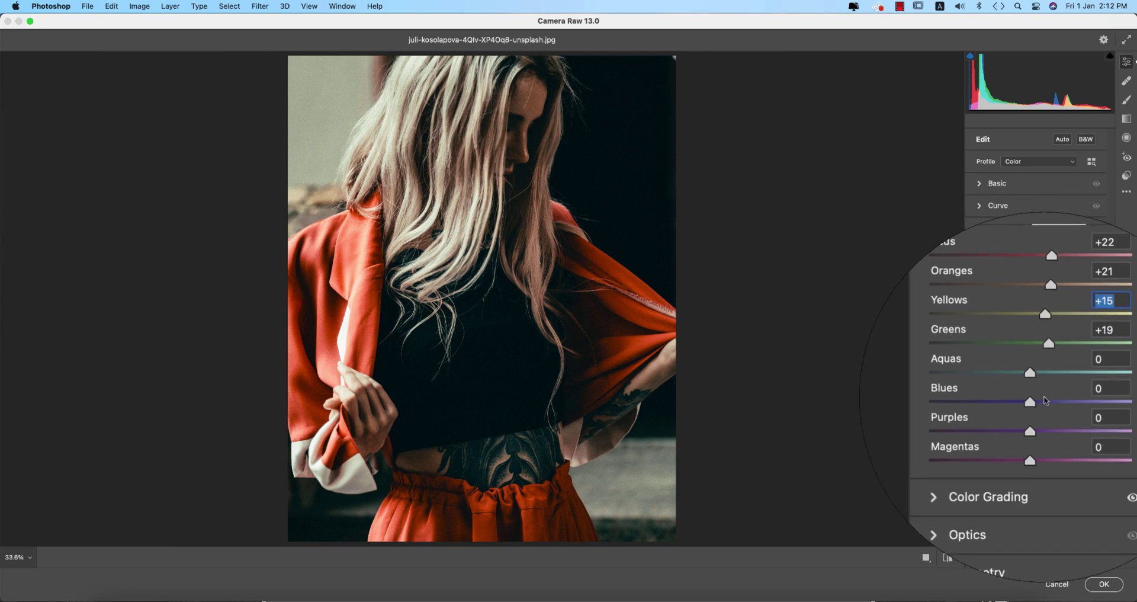
scroll(1045, 349, up, 5)
Boost saturation of Reds +13, Oranges +14 and Yellows +12, then collapse the mixer.
click(1013, 284)
click(1037, 318)
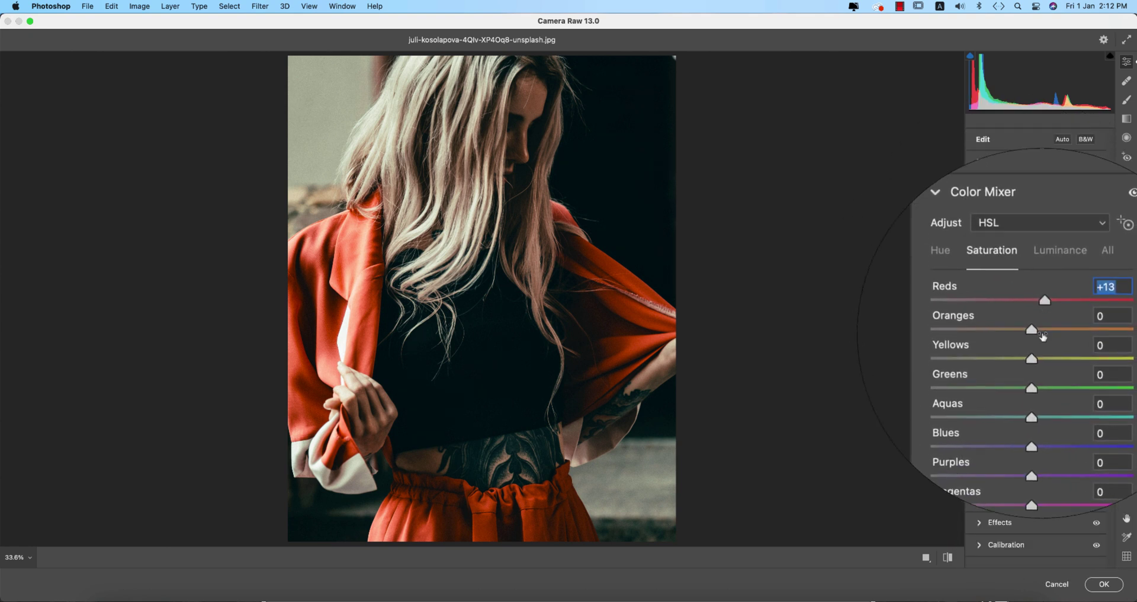
click(1039, 322)
click(1039, 349)
click(1006, 249)
click(982, 229)
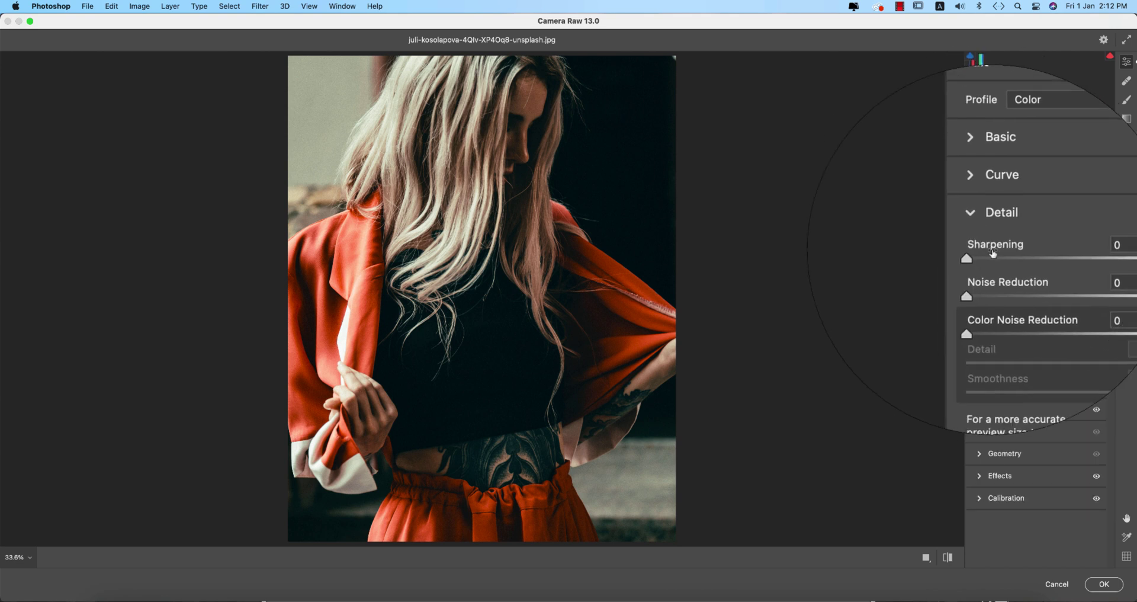
Set Detail to Sharpening 36, Noise Reduction 21 and Color Noise Reduction 12.
drag(976, 257, 1005, 256)
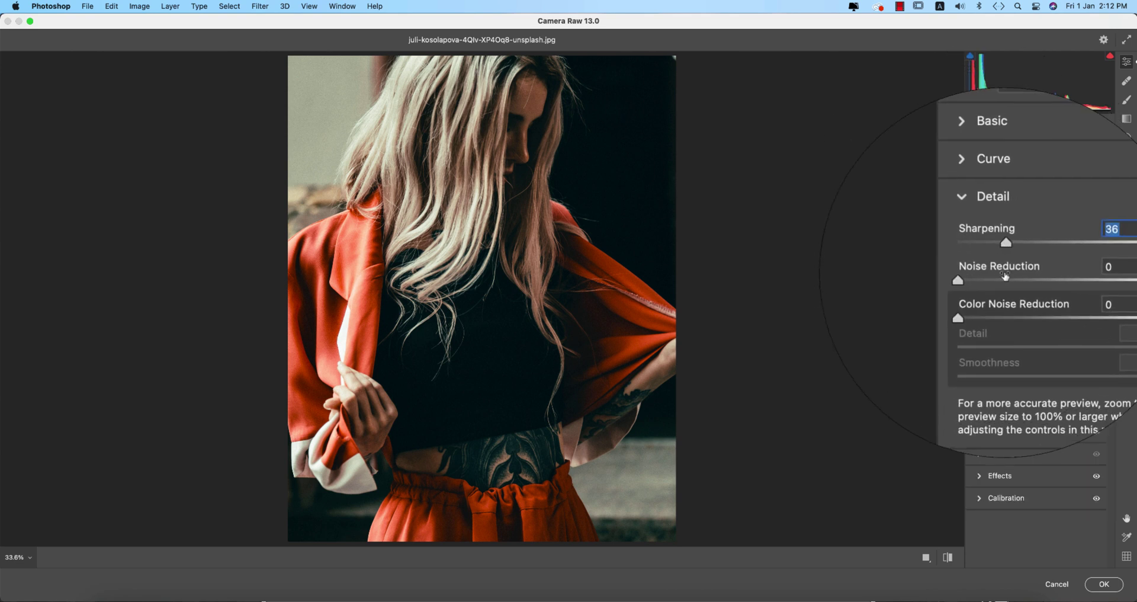
click(1002, 278)
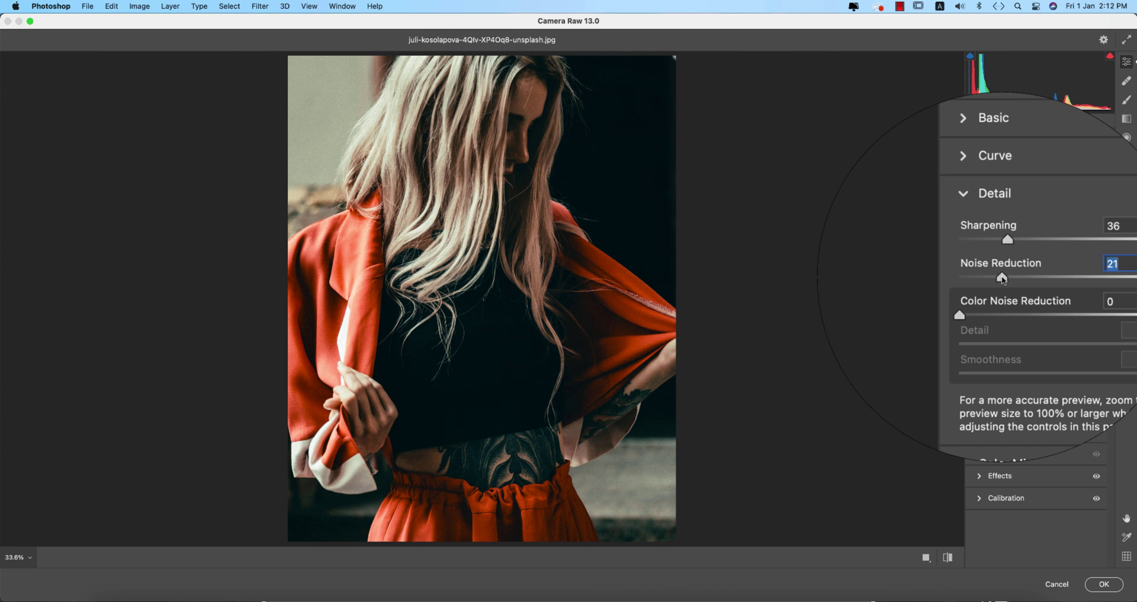
click(991, 299)
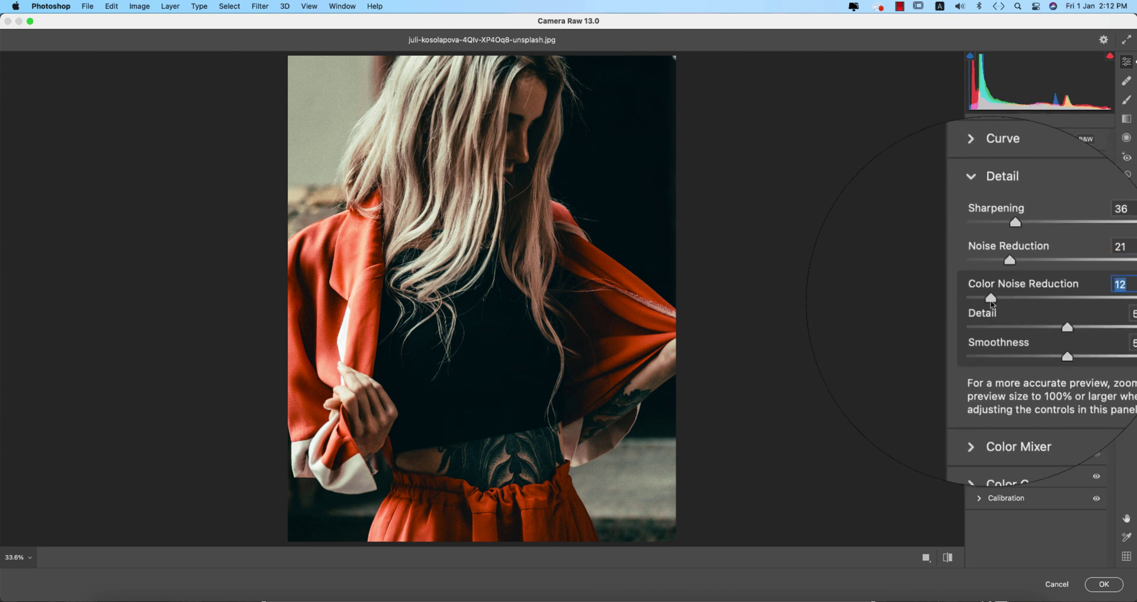
key(shift+Tab)
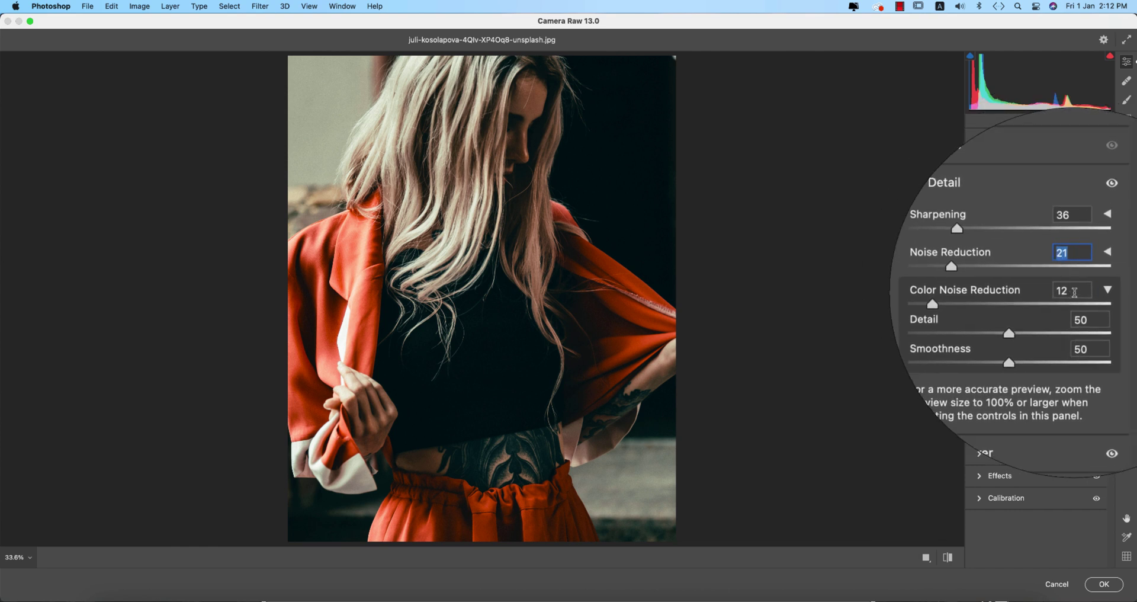
key(shift+Tab)
click(982, 228)
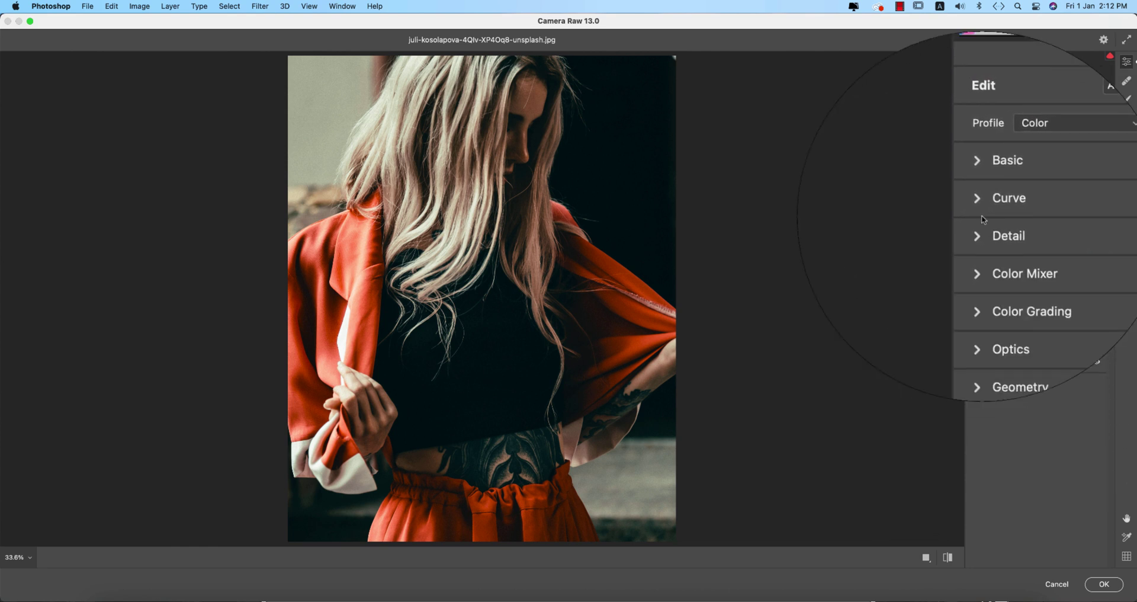
Build an S-shaped point curve with lifted blacks and a raised highlight, then compare with the original.
click(982, 207)
click(1009, 330)
drag(970, 366, 975, 357)
drag(1062, 281, 1059, 273)
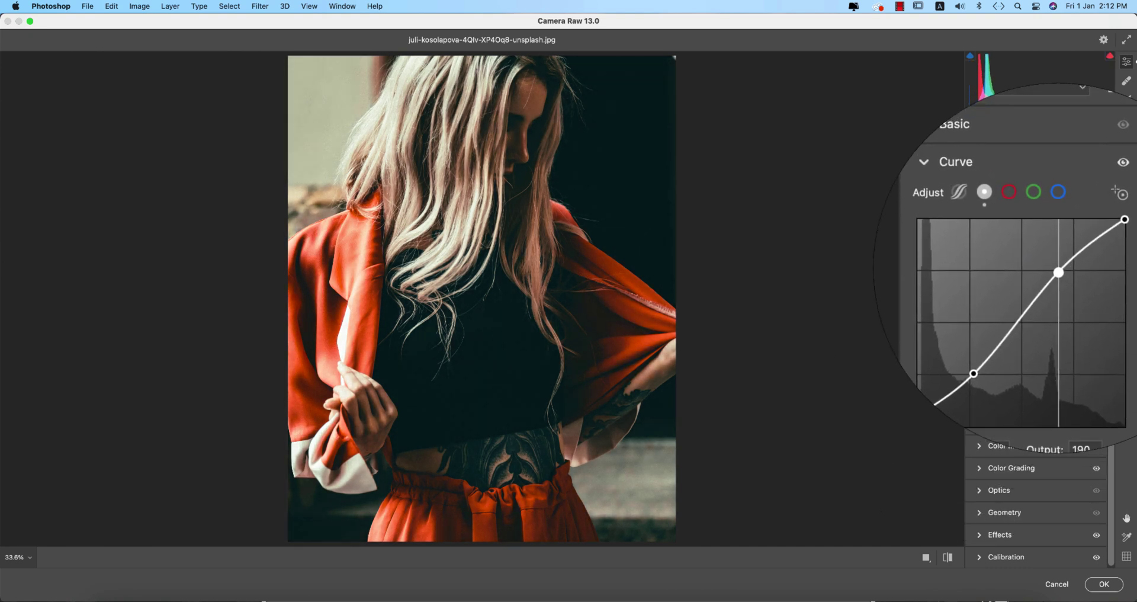
click(986, 188)
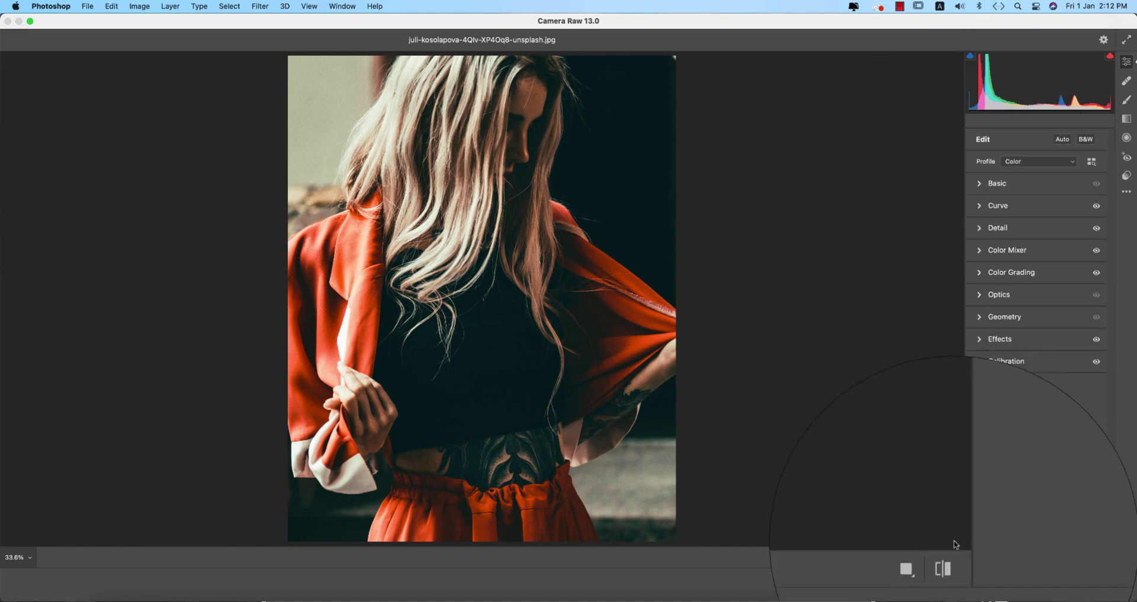
click(948, 557)
click(948, 556)
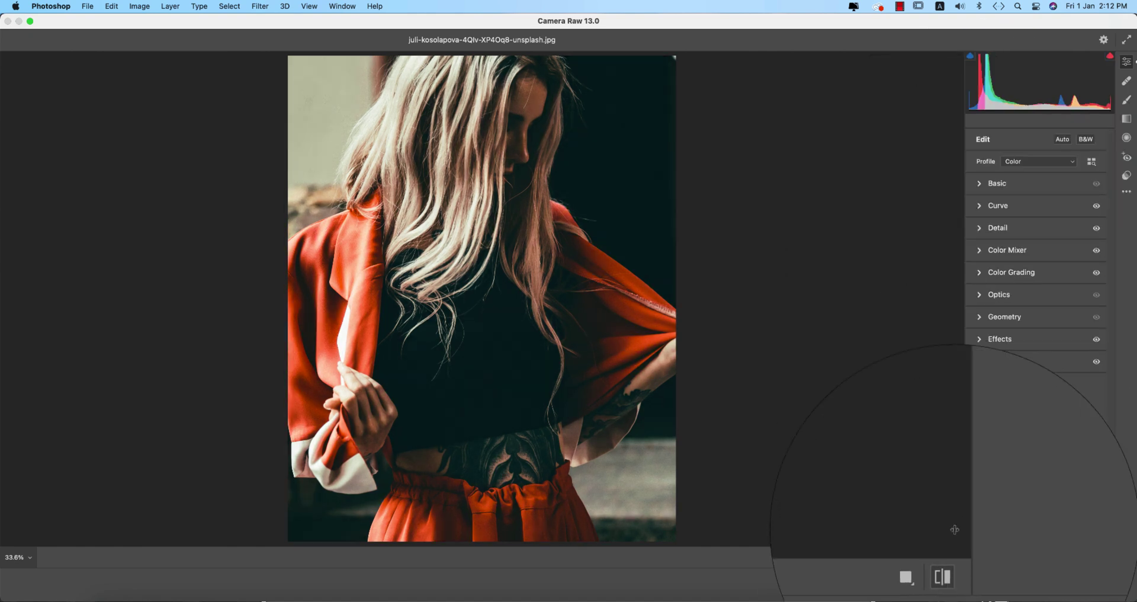
In Basic, set Temperature to -2 and Vibrance to about -46, and adjust Highlights.
click(985, 183)
drag(1035, 228, 1034, 229)
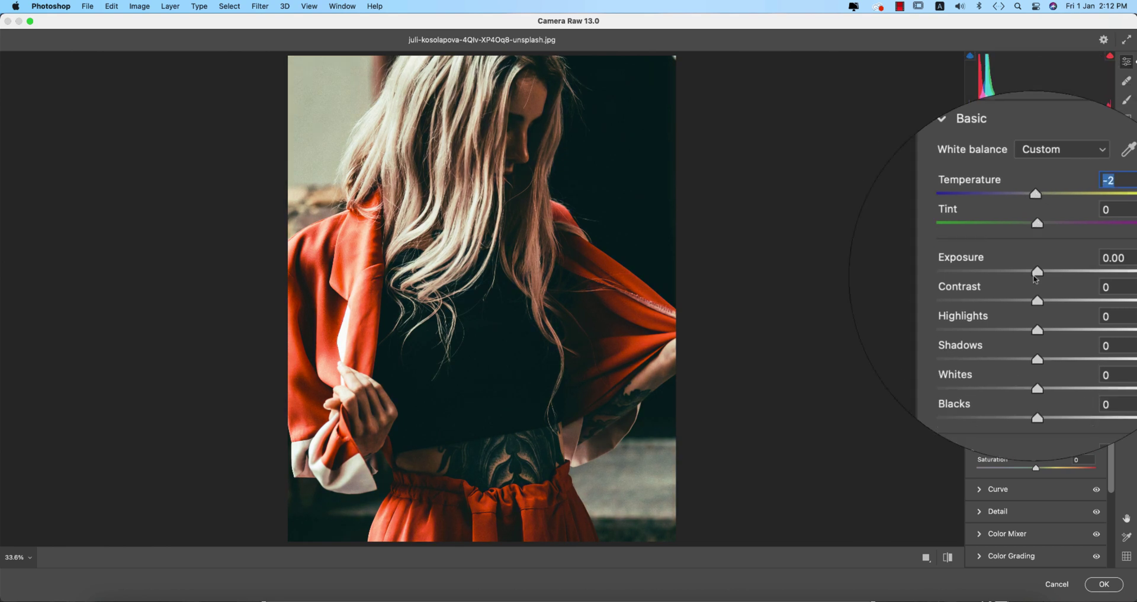
drag(1036, 450, 1005, 451)
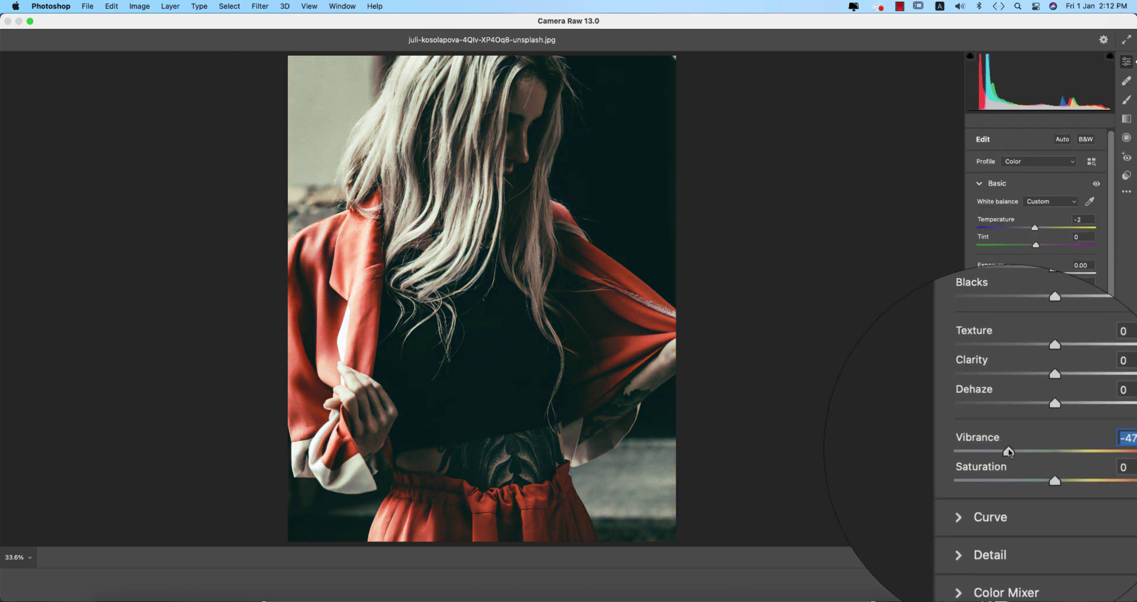
drag(1035, 307, 1043, 343)
scroll(1048, 309, down, 1)
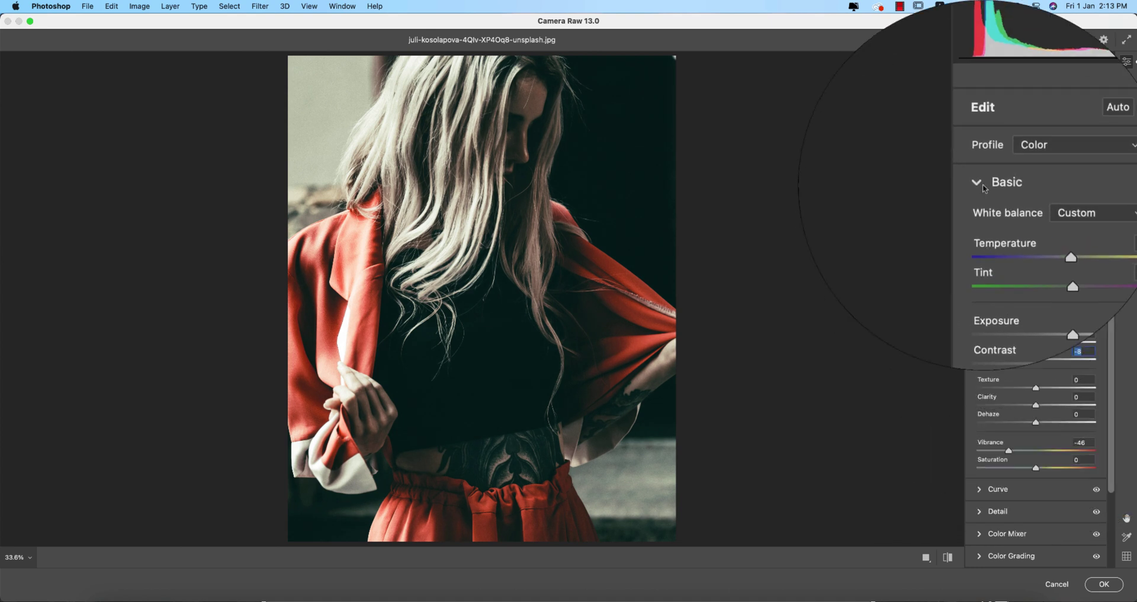
click(982, 183)
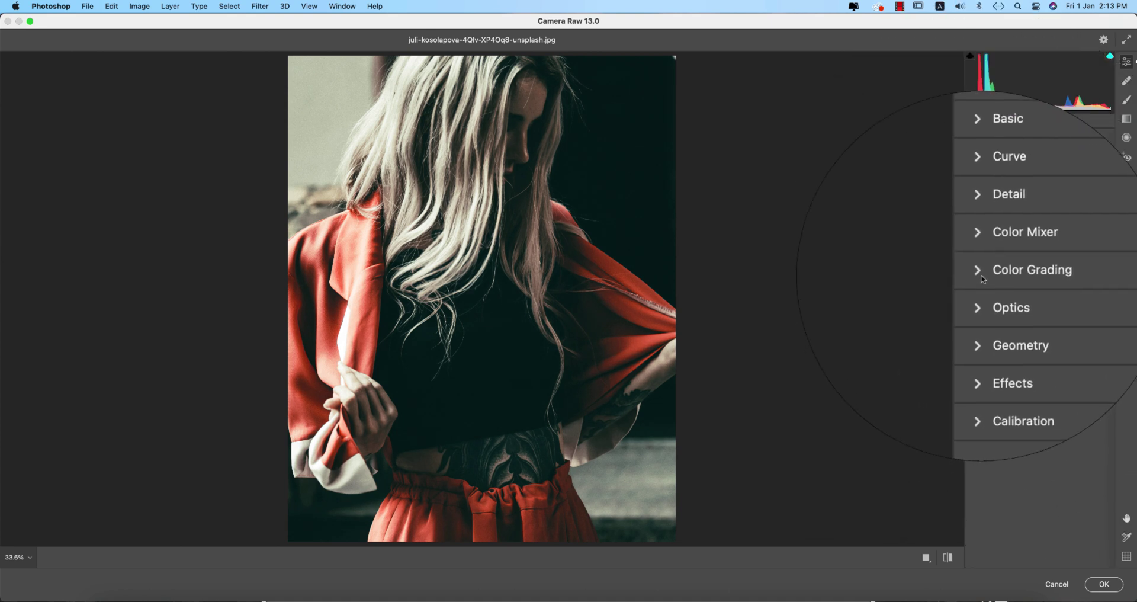
Set the Shadows colour-grading hue to 239 for a blue tint, then compare before and after.
click(983, 260)
click(1034, 292)
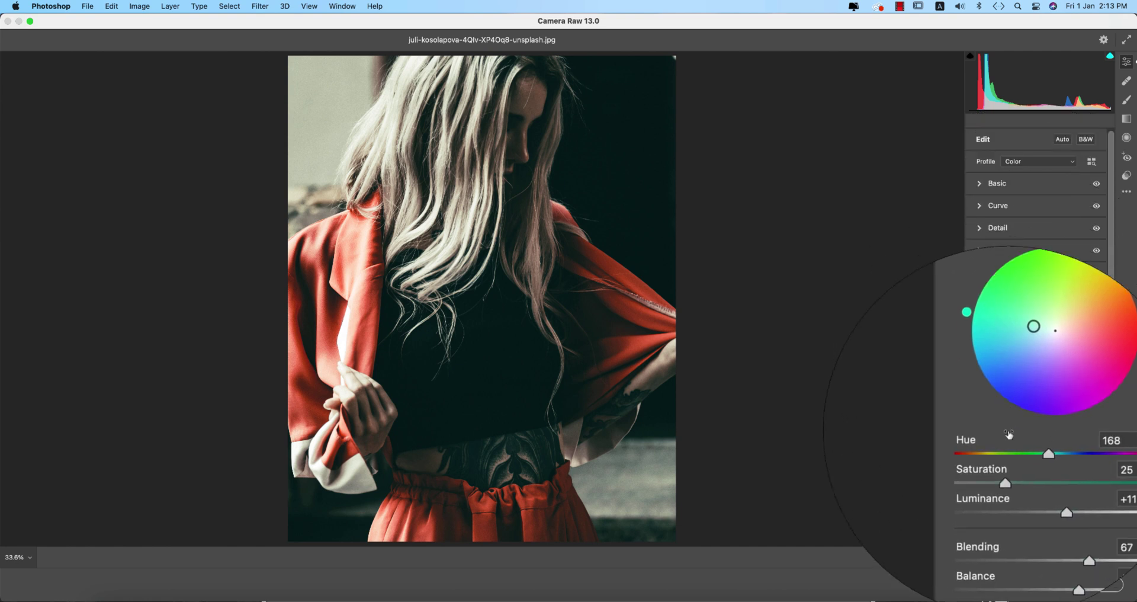
drag(1011, 445, 1064, 448)
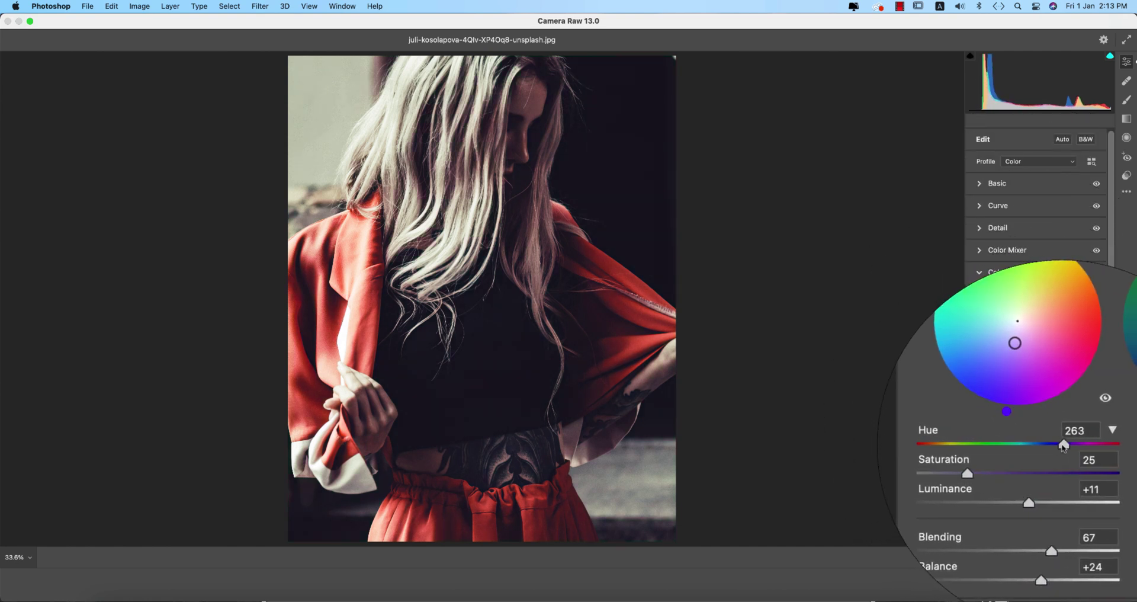
drag(1064, 448, 1060, 449)
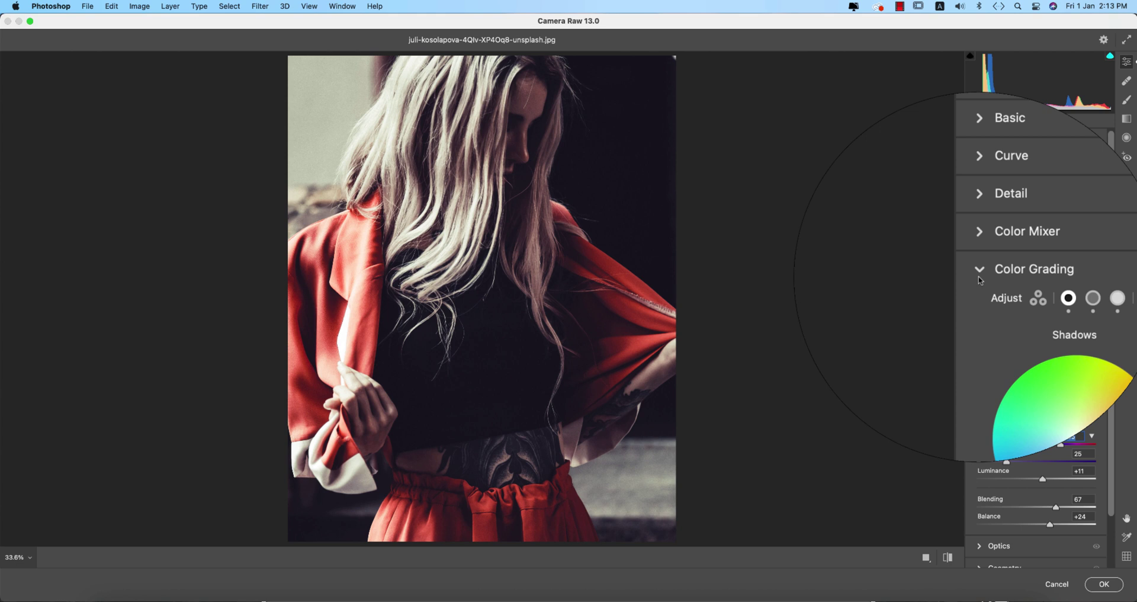
click(979, 272)
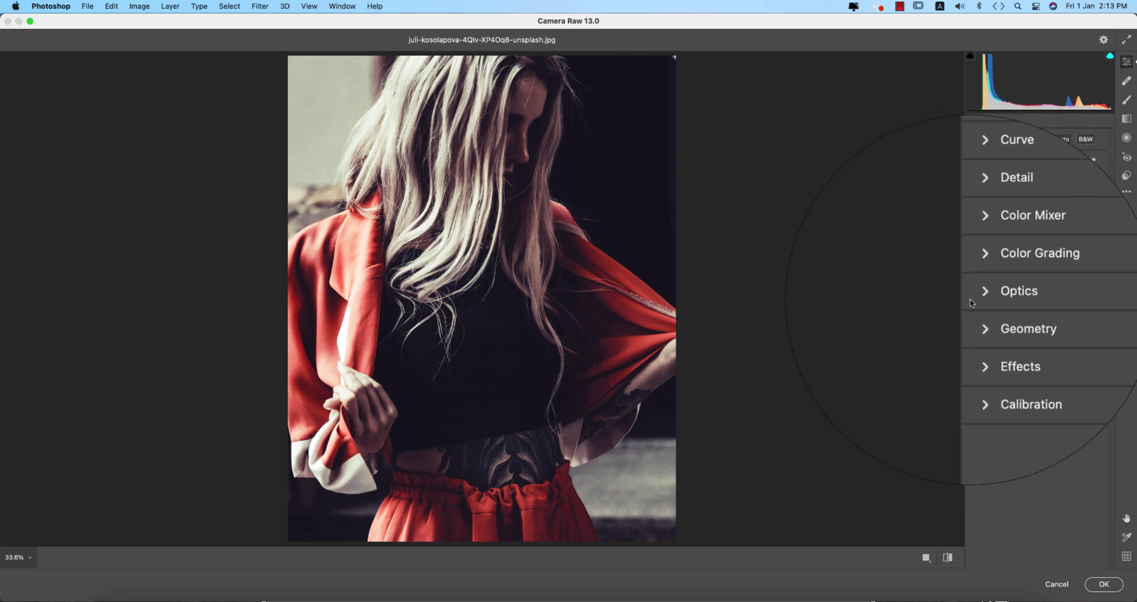
click(951, 563)
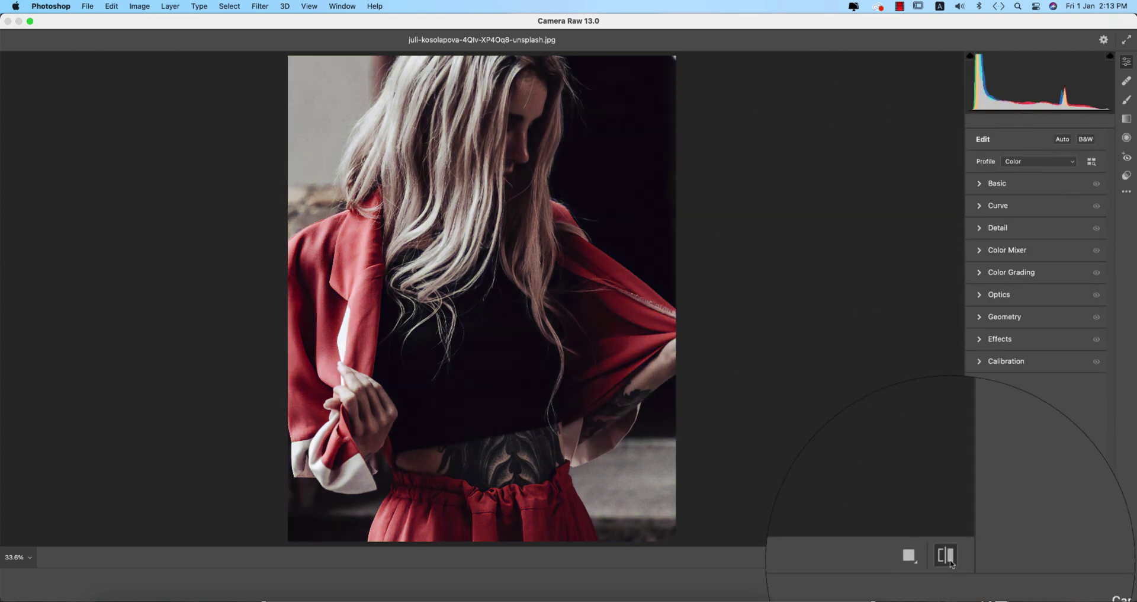
click(951, 563)
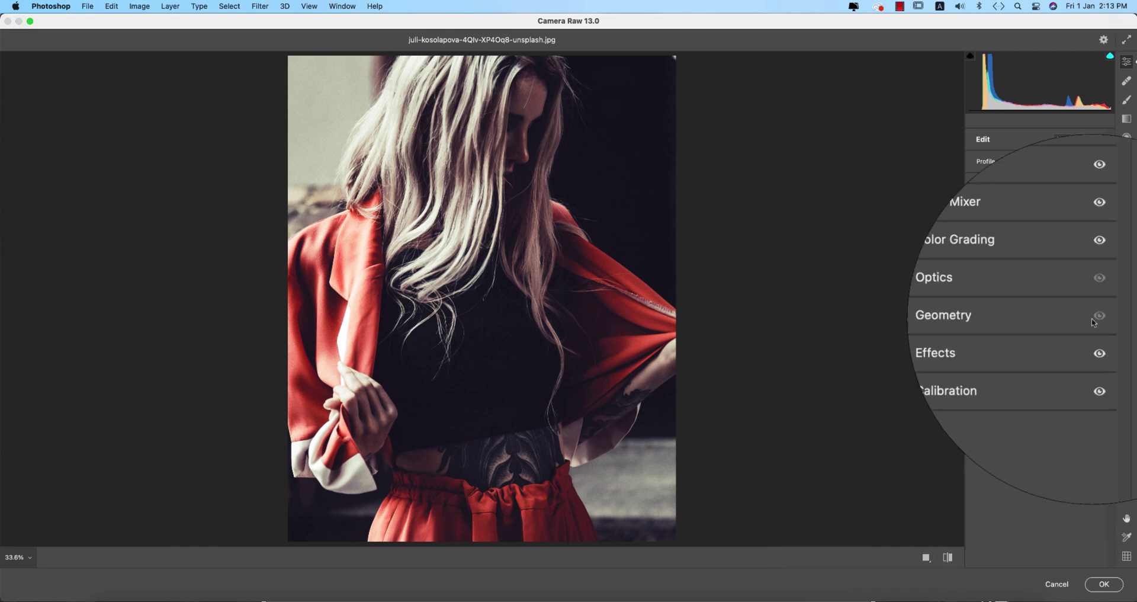
Save the settings as 'creative red cinematic tone.xmp' in 1-1-21 and apply the filter to the layer.
click(1126, 191)
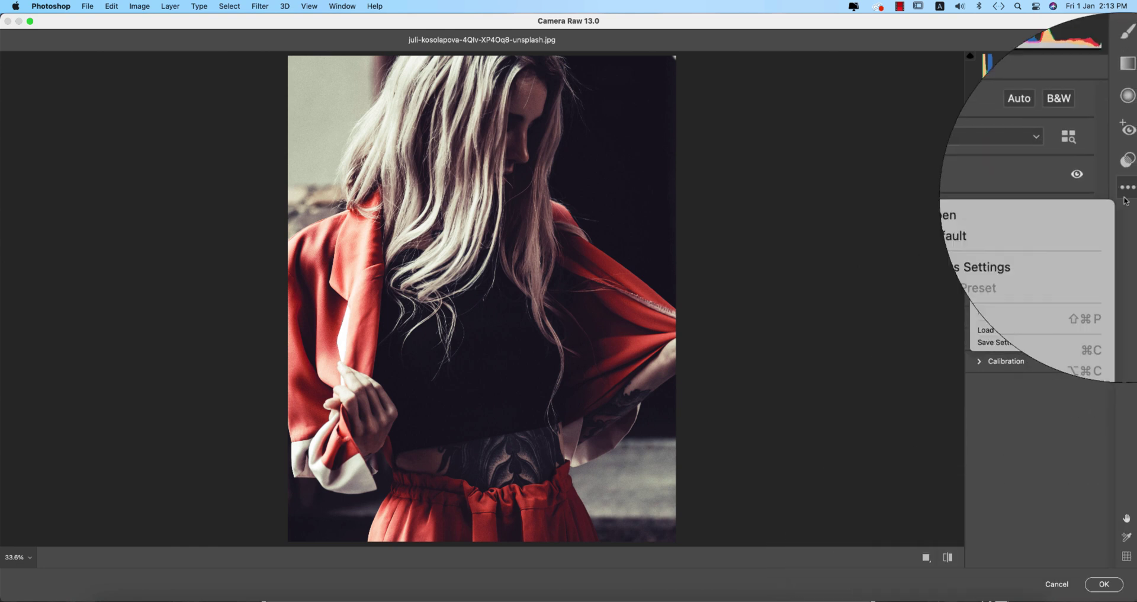
click(994, 344)
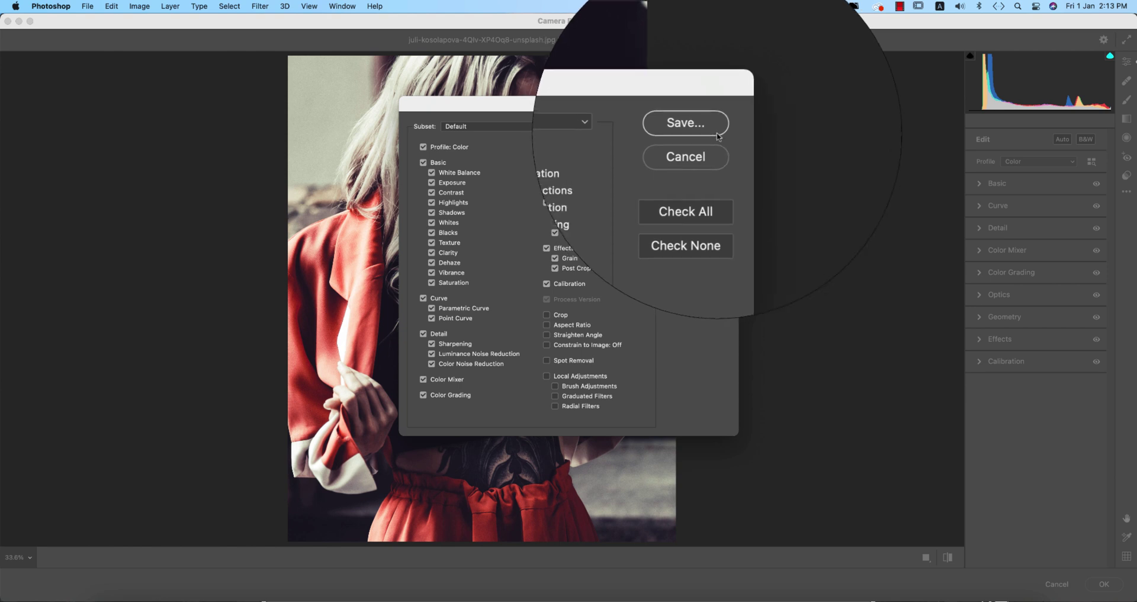
click(713, 129)
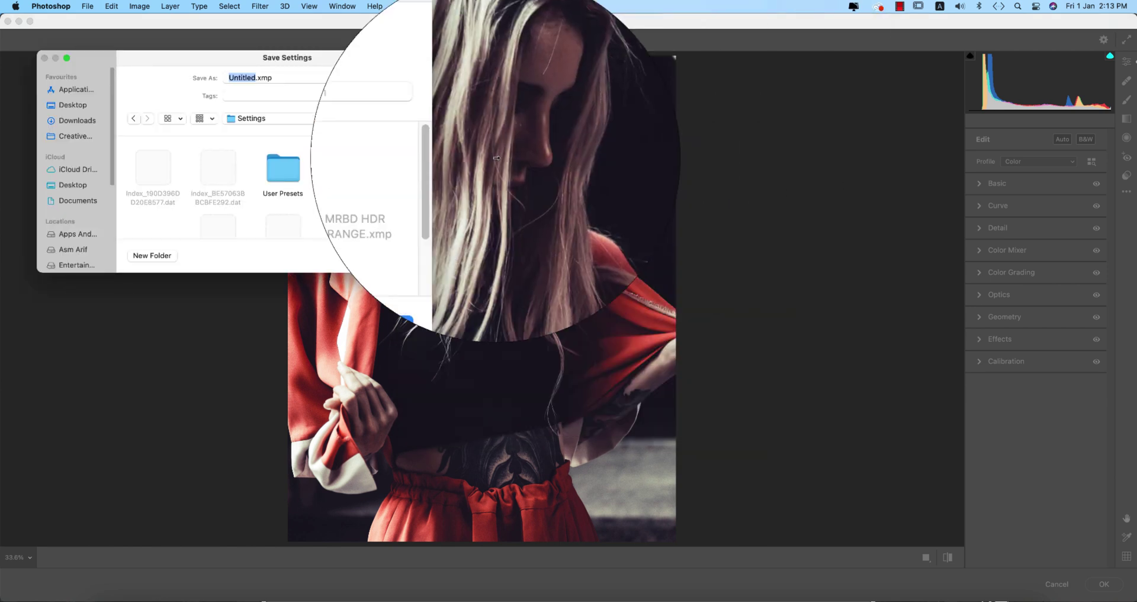
text(creative red)
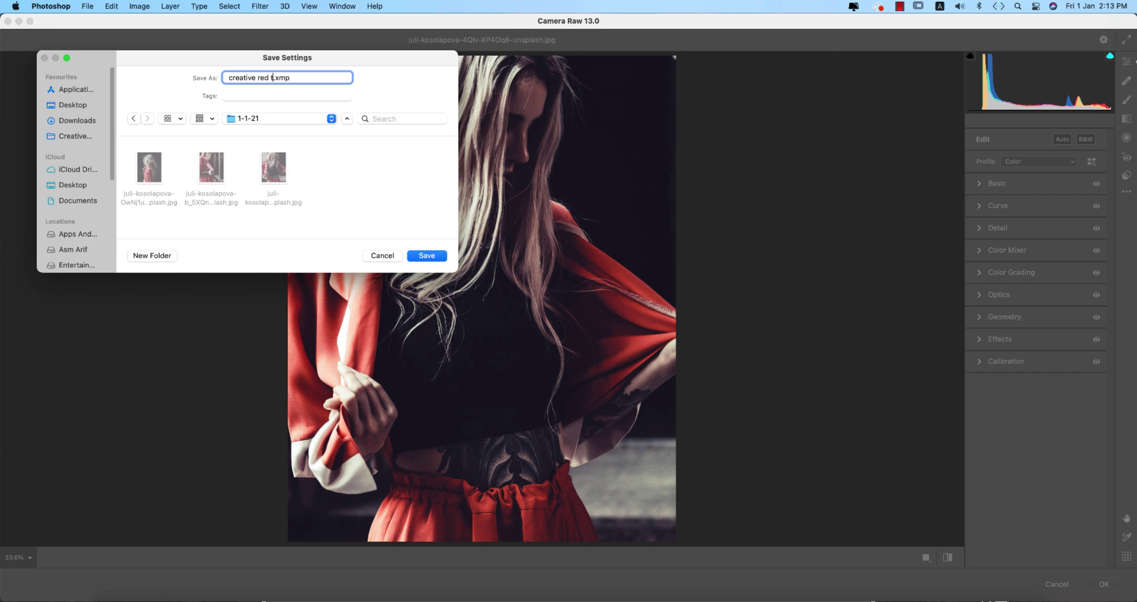
text( cinematic tone)
key(cmd+a)
key(cmd+c)
key(Return)
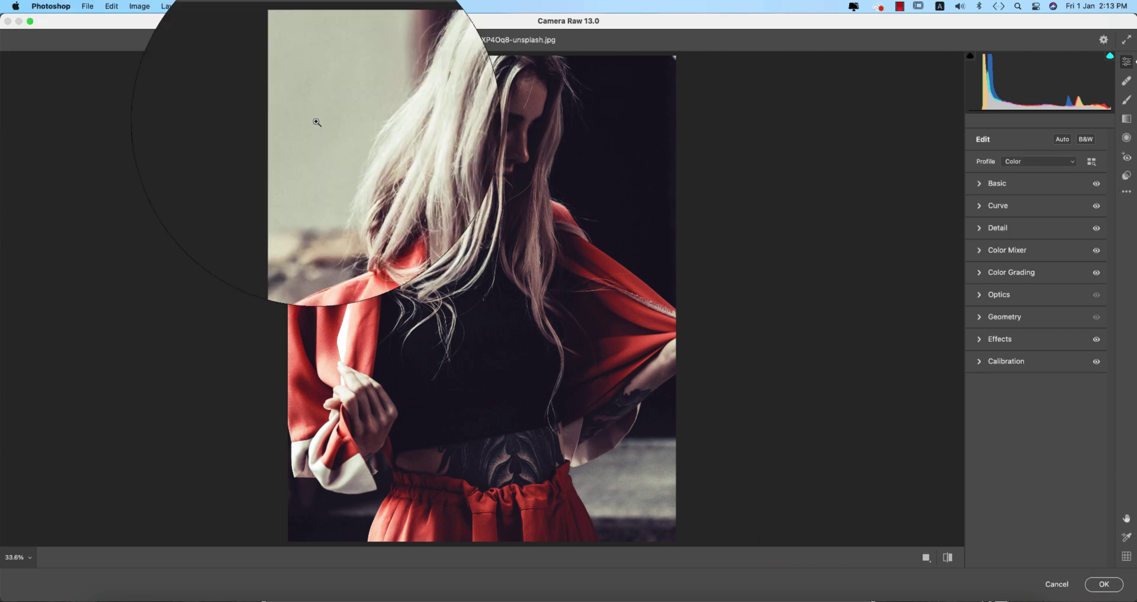
click(1103, 583)
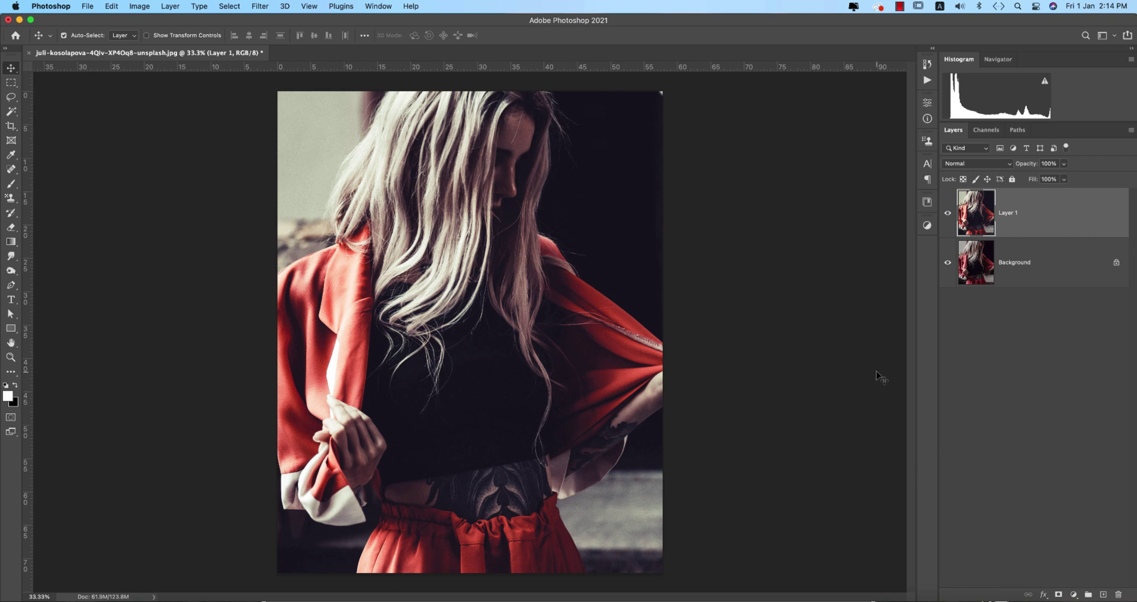
Save the edited portrait as a layered Photoshop PSD file.
key(super+s)
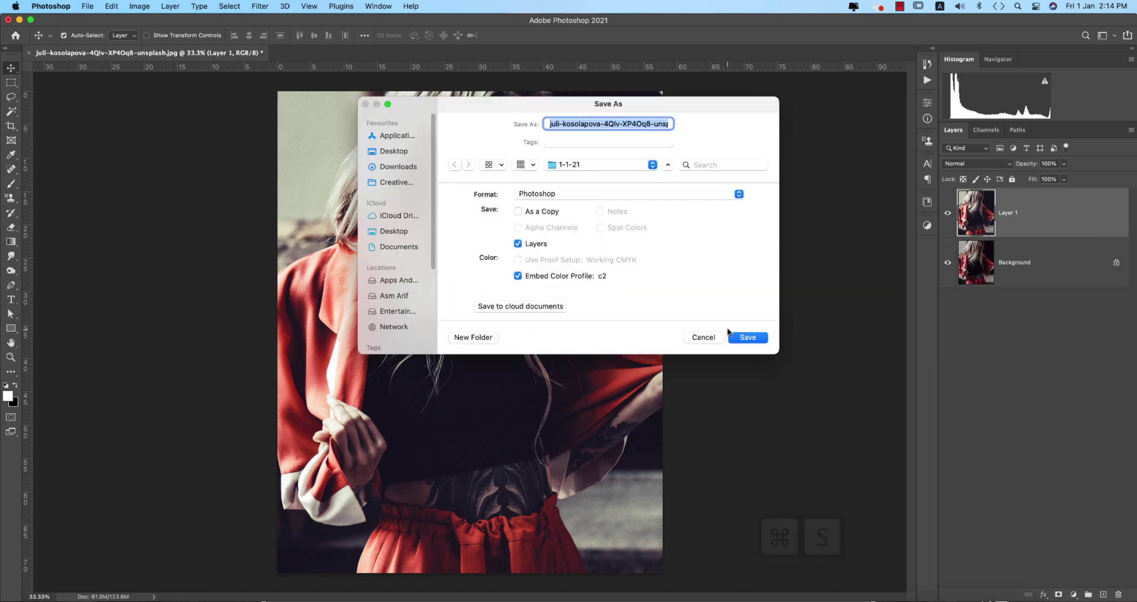
click(746, 338)
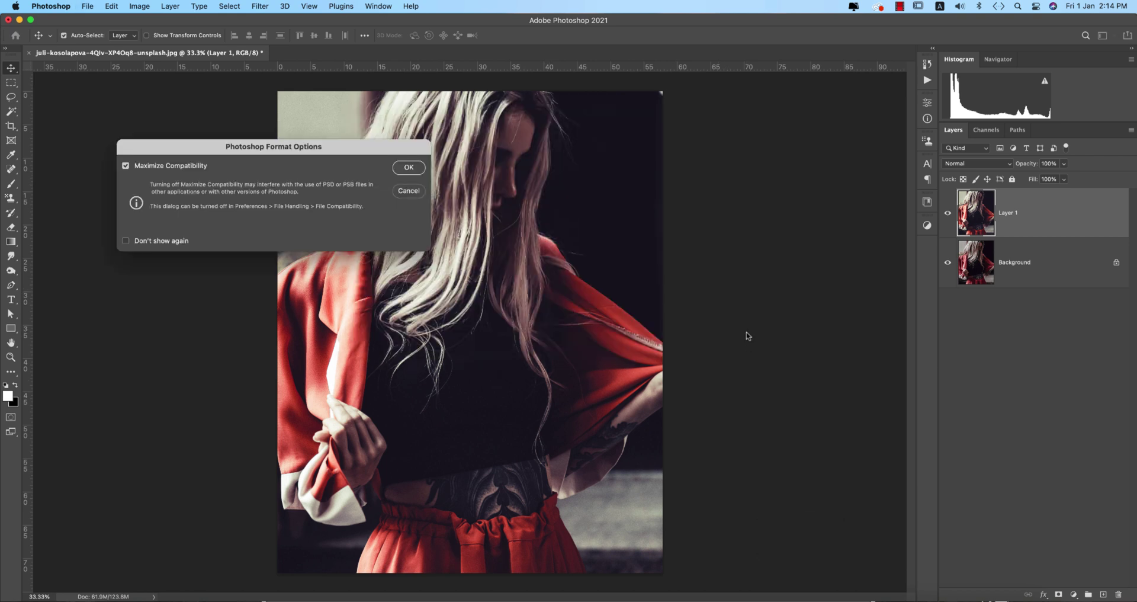
key(Return)
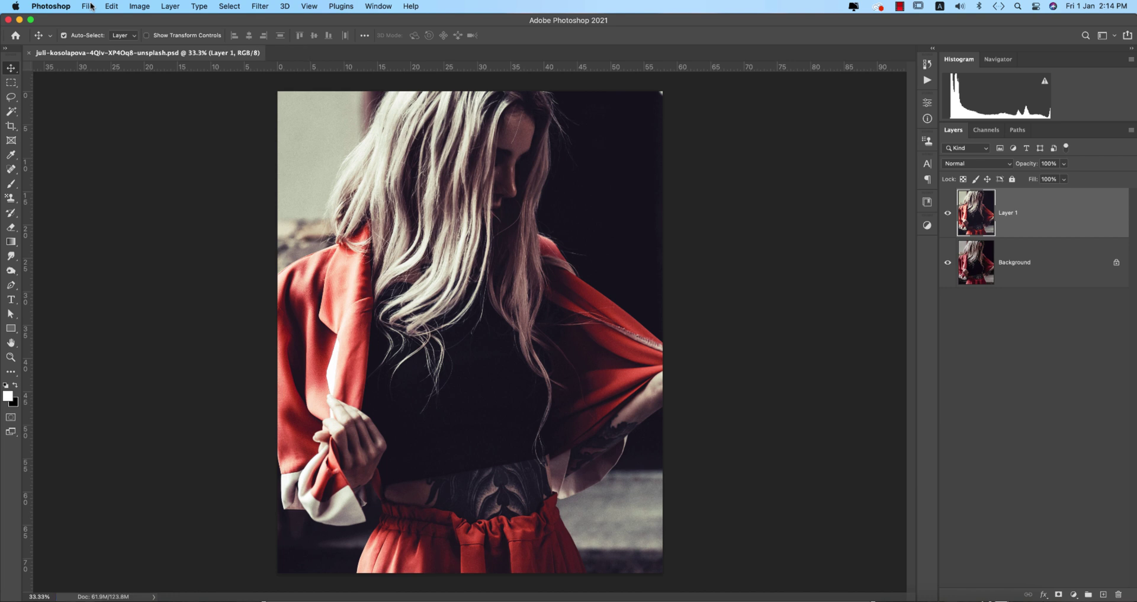
click(88, 6)
Open the OwNj1u portrait, duplicate Background to Layer 1, and launch the Camera Raw Filter on it.
click(612, 196)
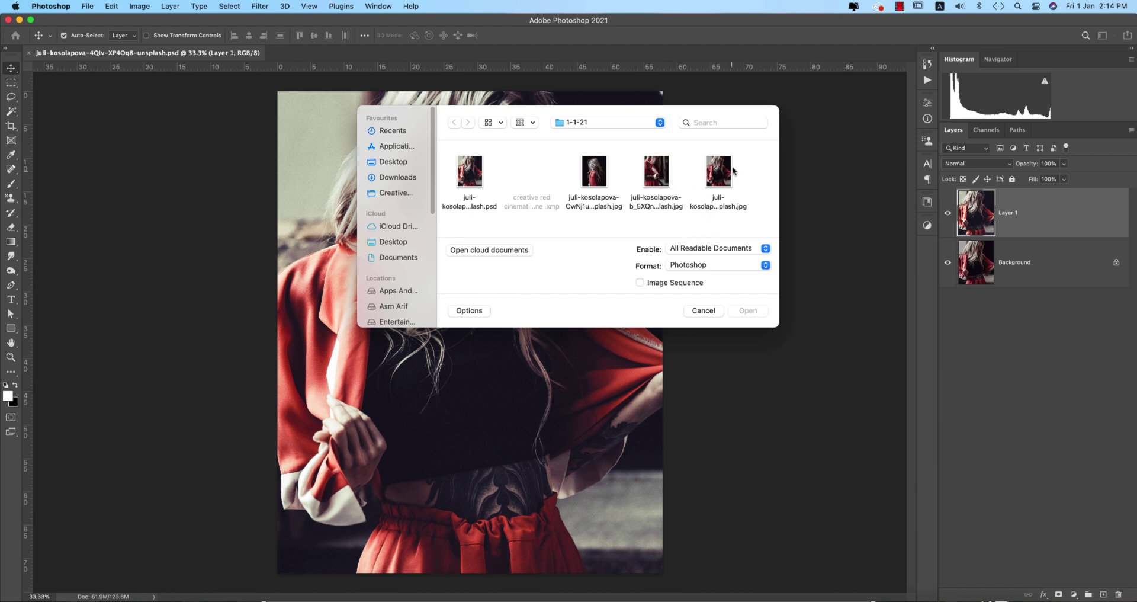
double_click(591, 178)
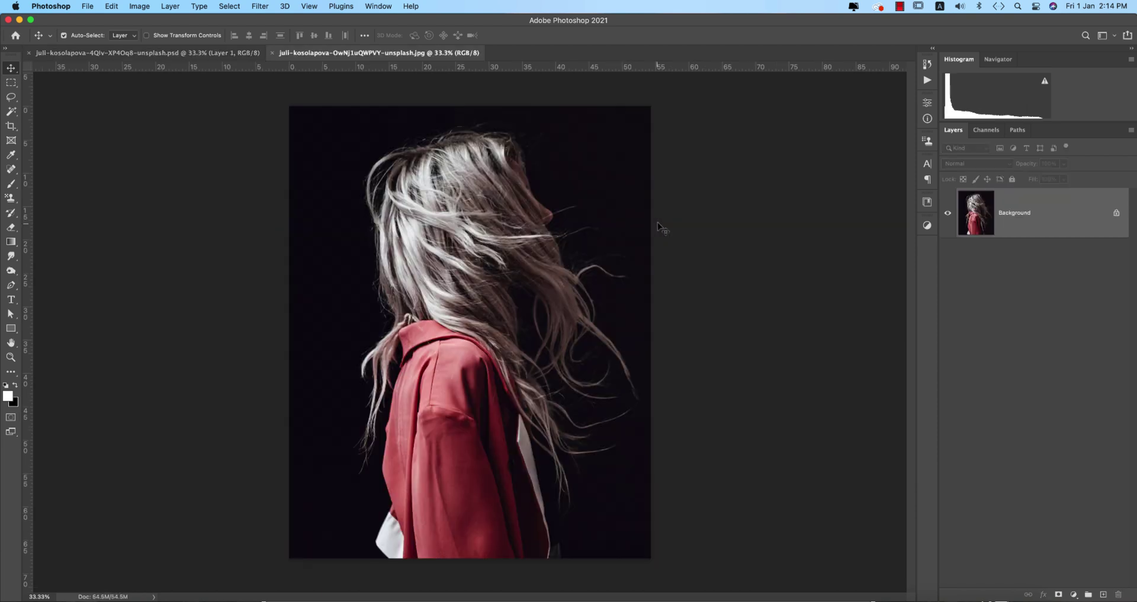
key(super+j)
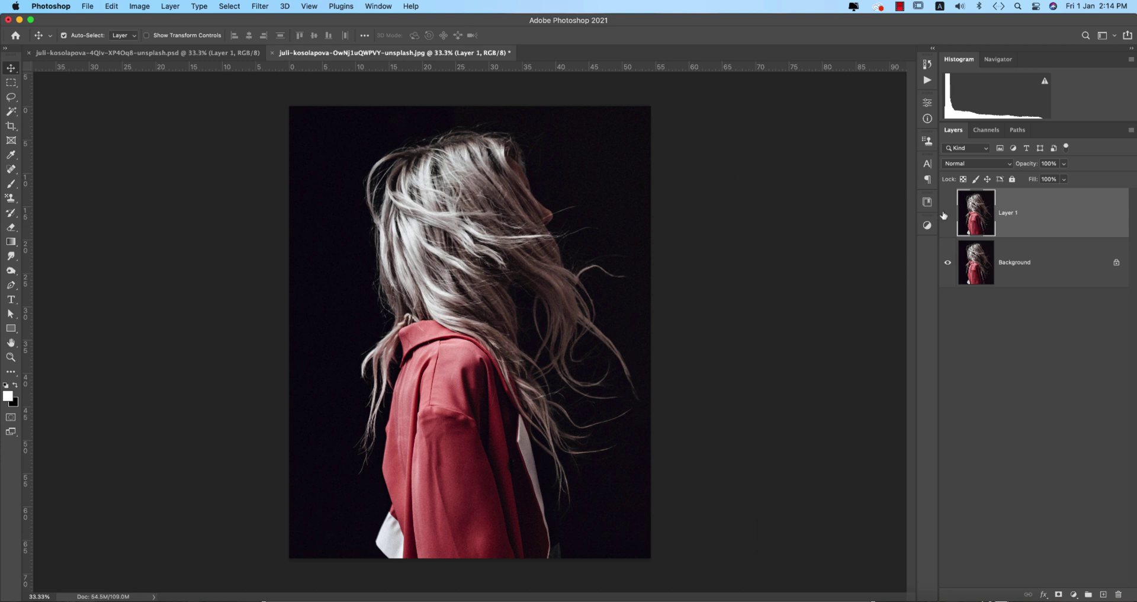
click(260, 7)
click(282, 83)
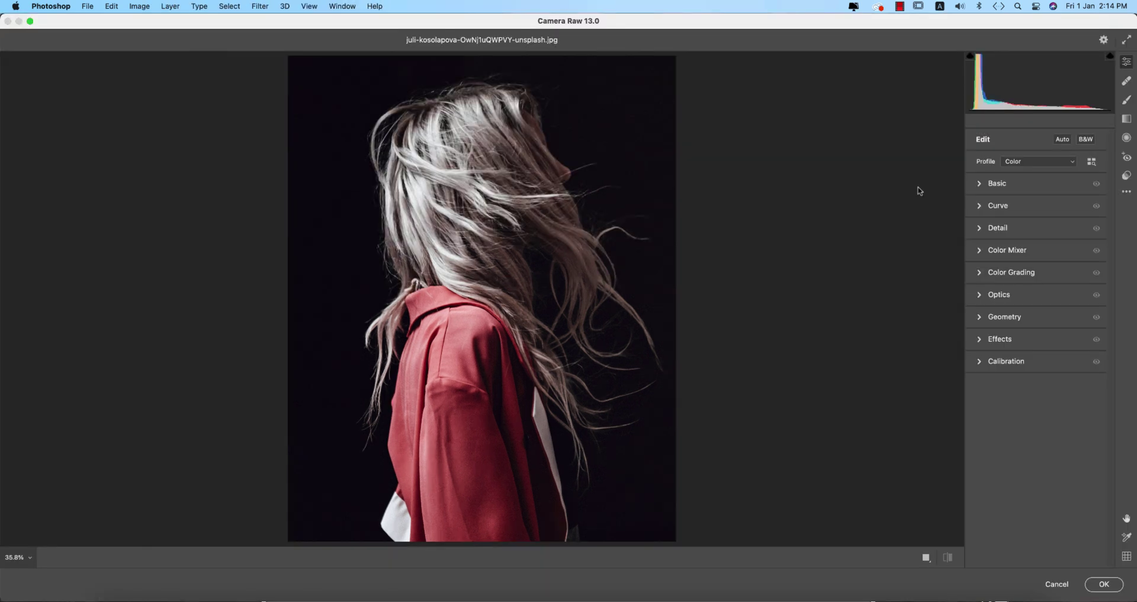
click(1126, 191)
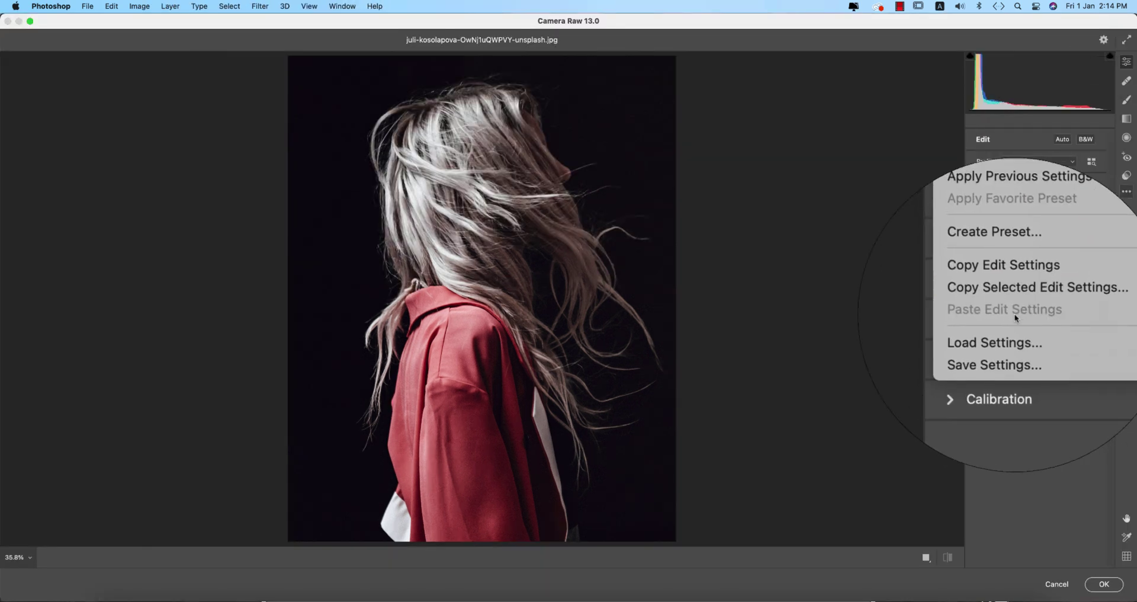
Load the creative red cinematic tone .xmp preset from the 1-1-21 folder.
click(1009, 330)
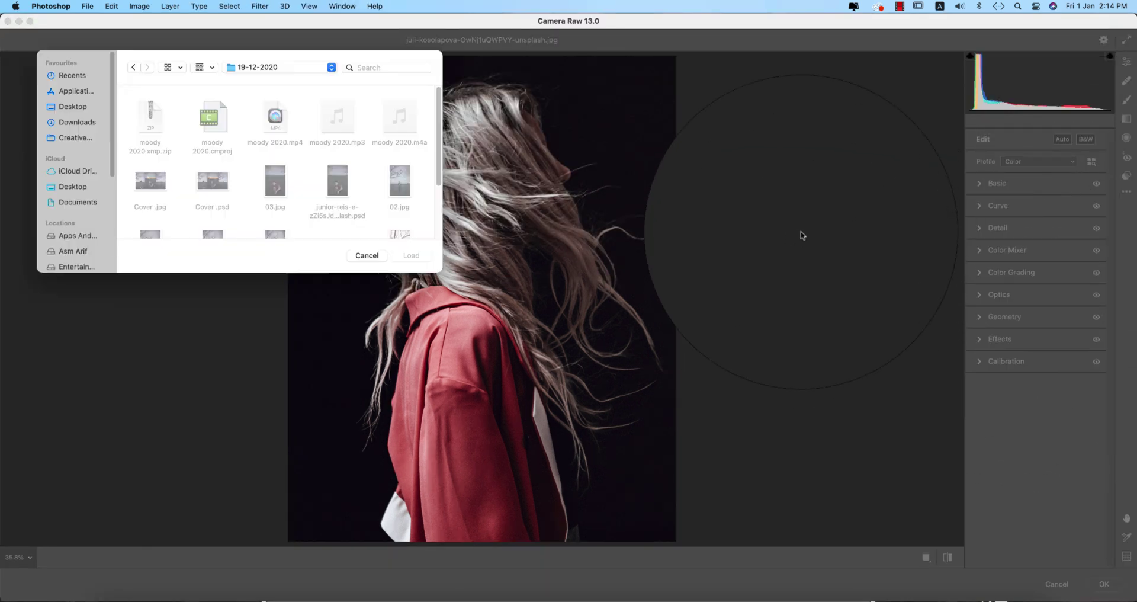
click(74, 235)
click(141, 122)
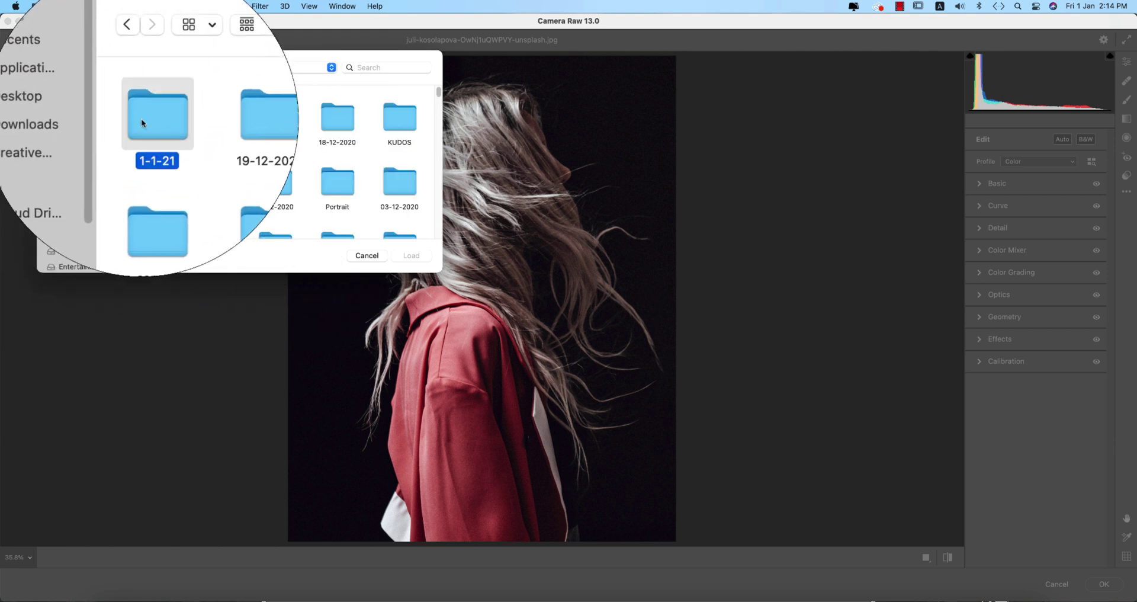
double_click(148, 117)
click(210, 131)
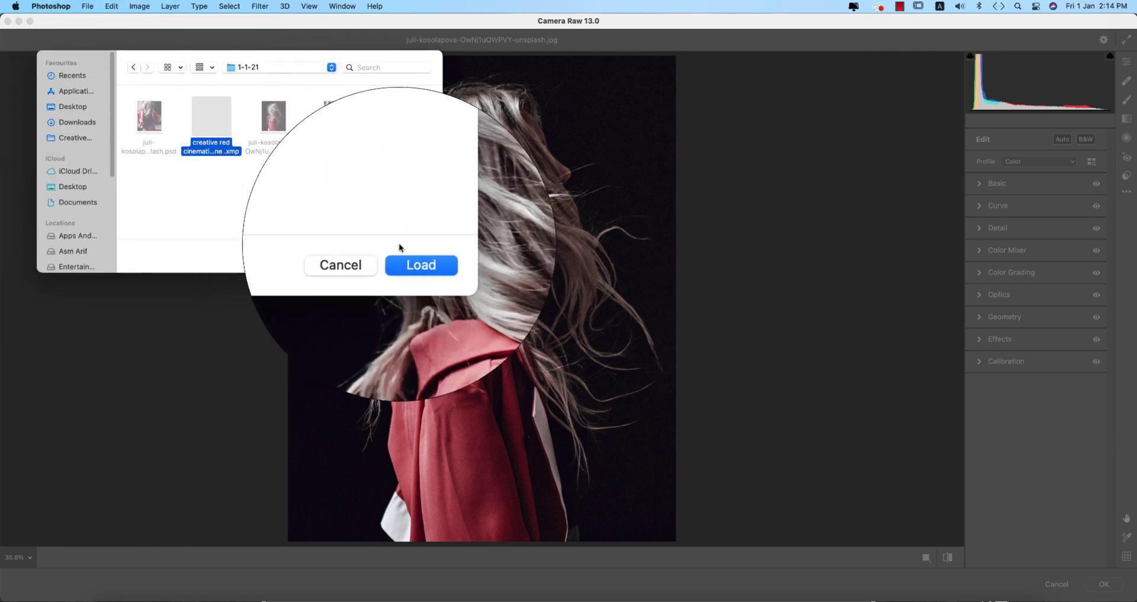
click(412, 258)
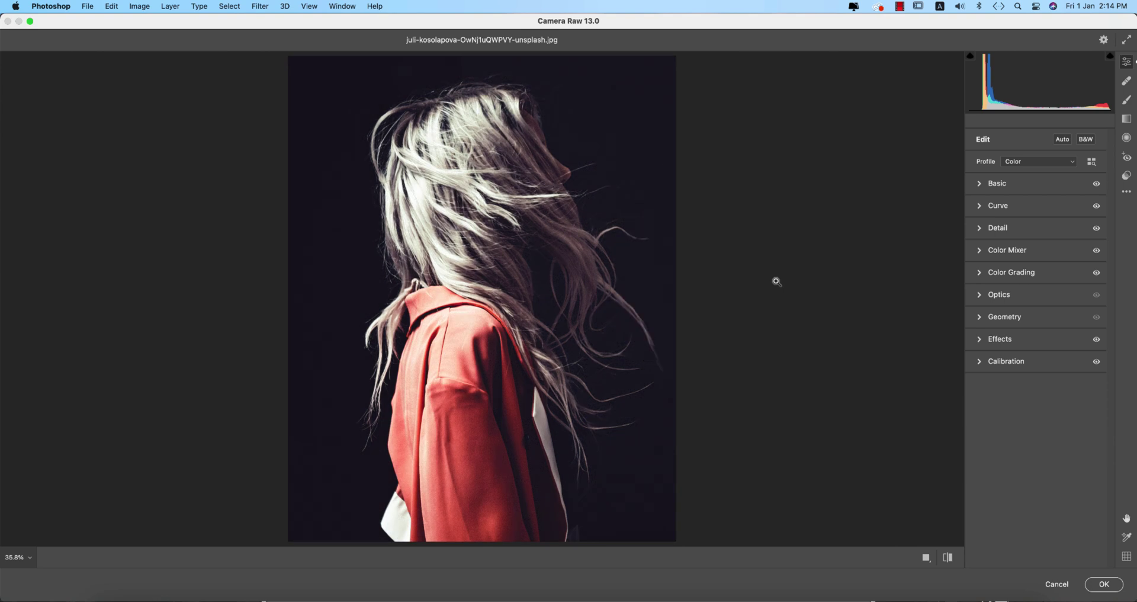
Lower Highlights slightly, compare with the original, and commit the Camera Raw filter.
click(979, 184)
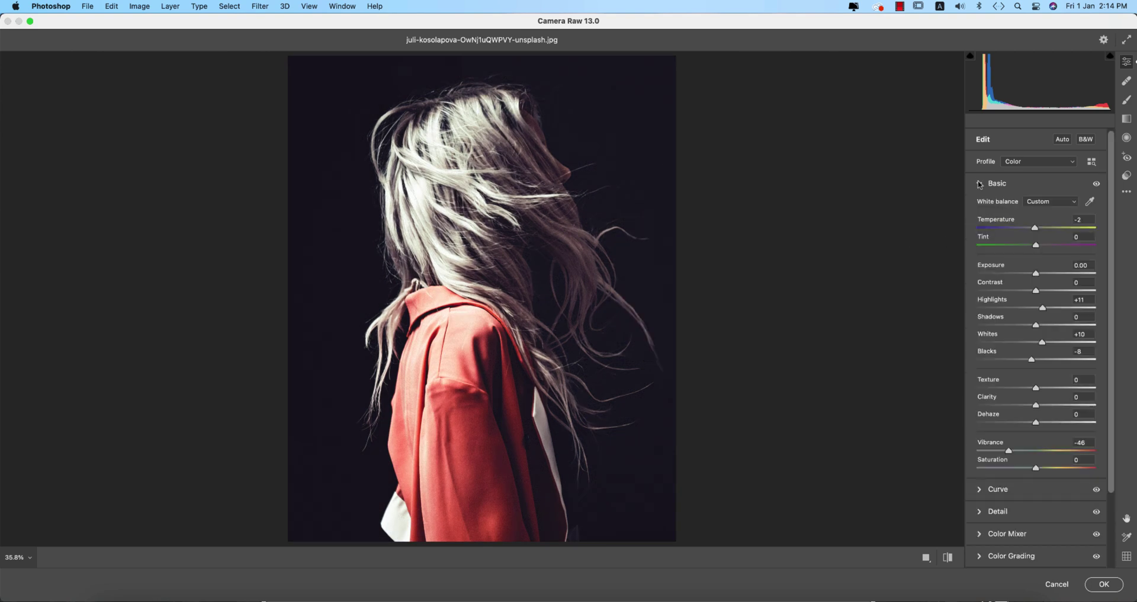
drag(1044, 312, 1014, 311)
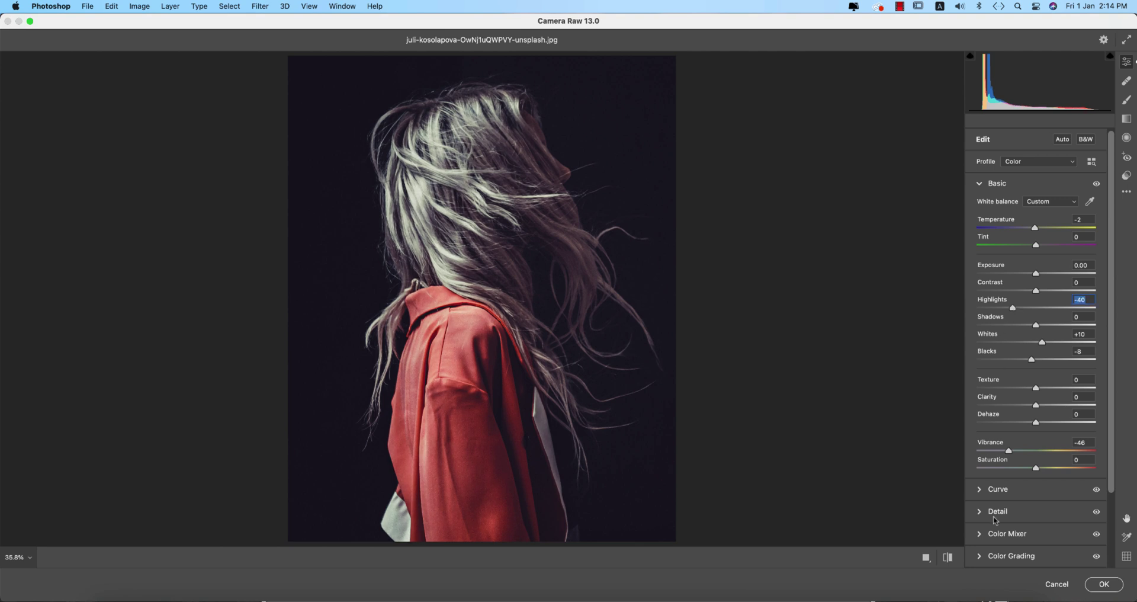
click(948, 557)
click(1105, 584)
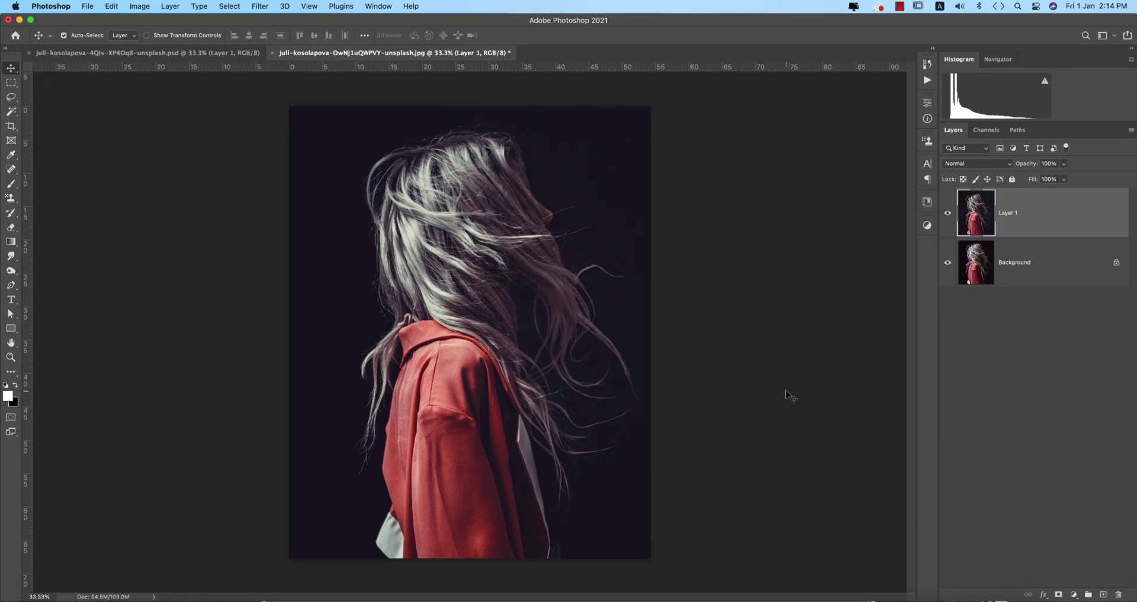
key(super)
Check the graded layer against the original, then open the b_5XQn portrait.
click(947, 214)
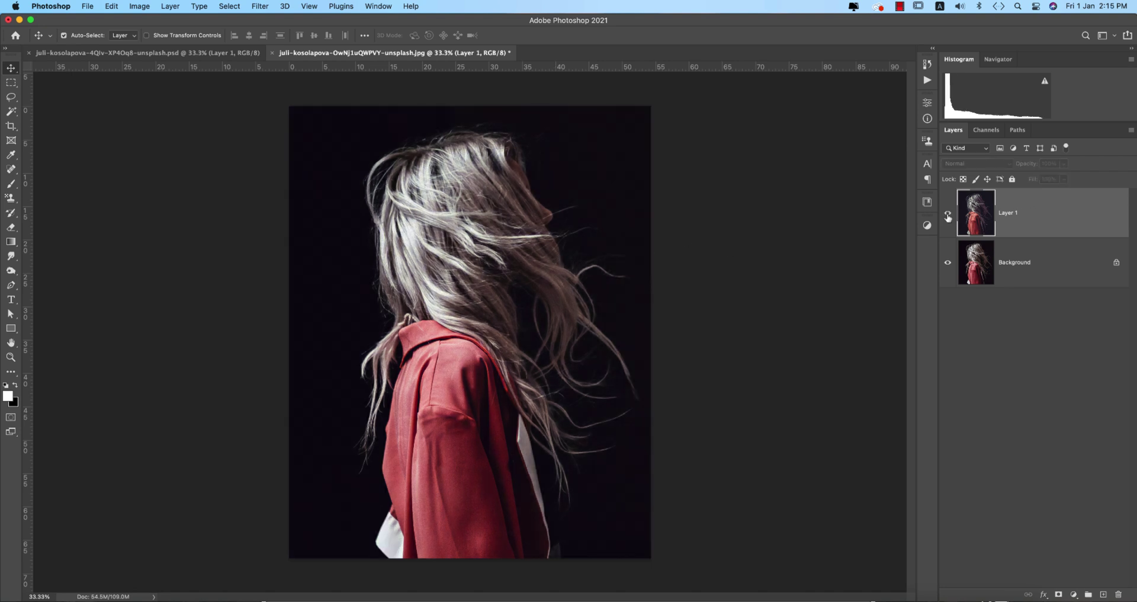
click(948, 214)
click(86, 7)
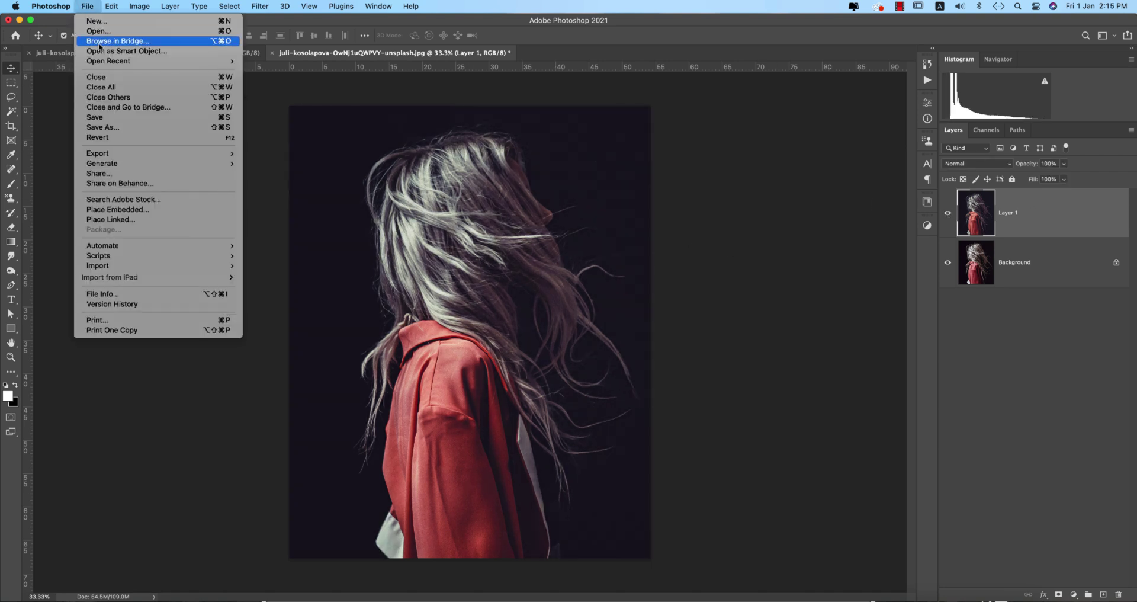
click(98, 32)
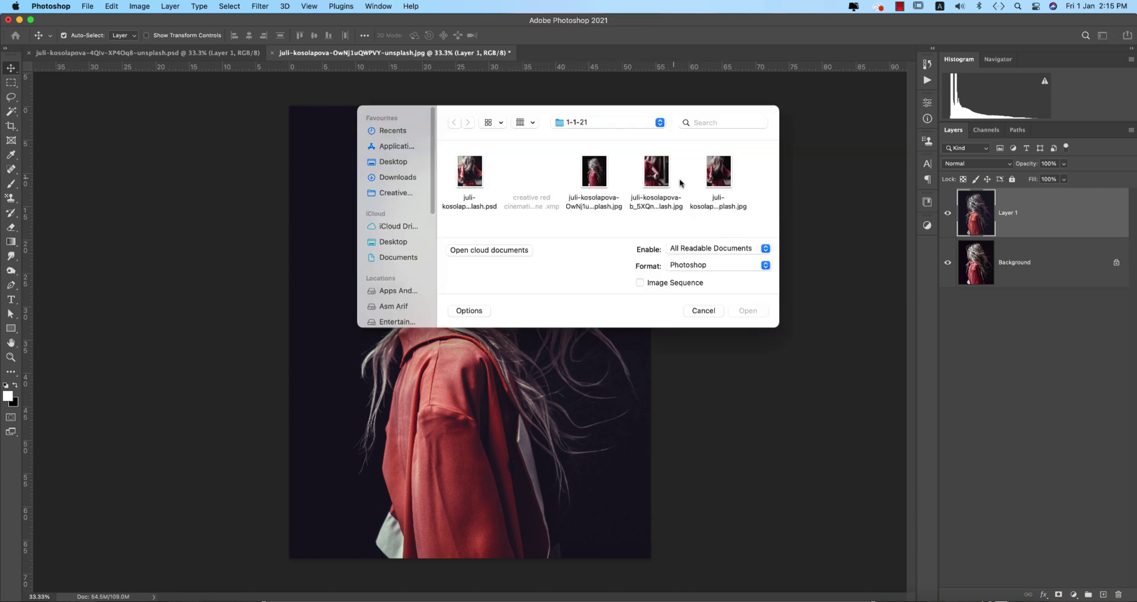
double_click(655, 179)
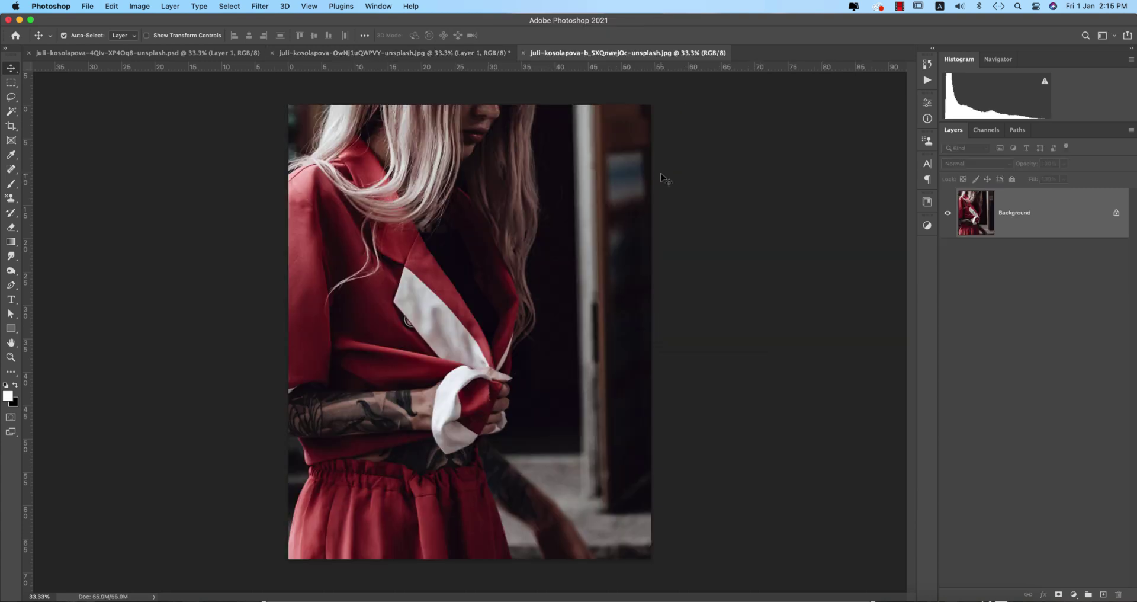
Duplicate the Background into Layer 1 and open it in the Camera Raw Filter.
key(super+j)
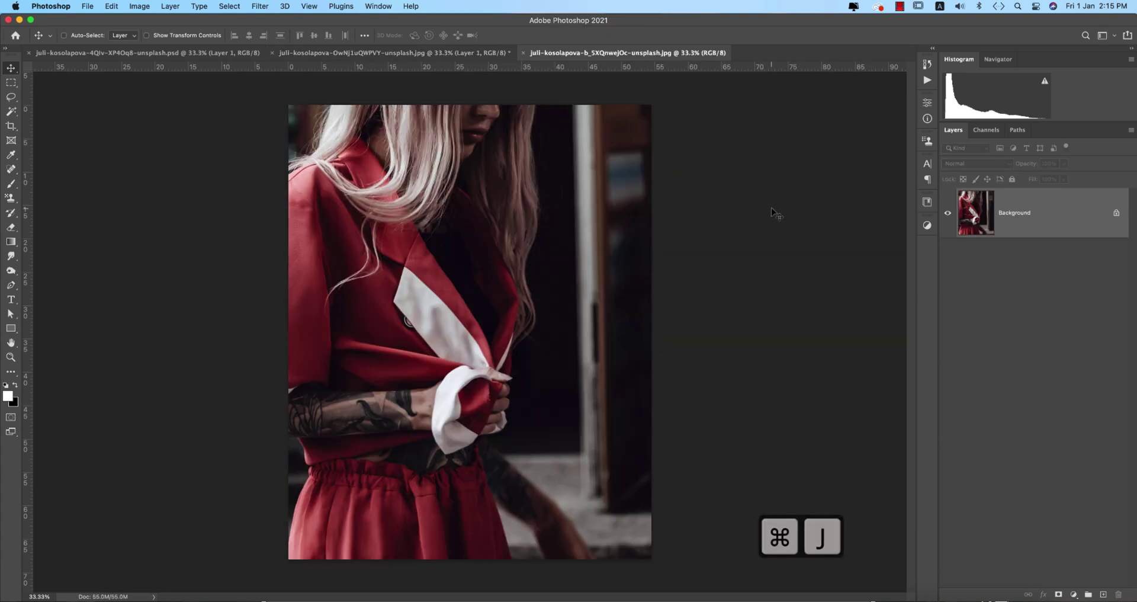
click(260, 6)
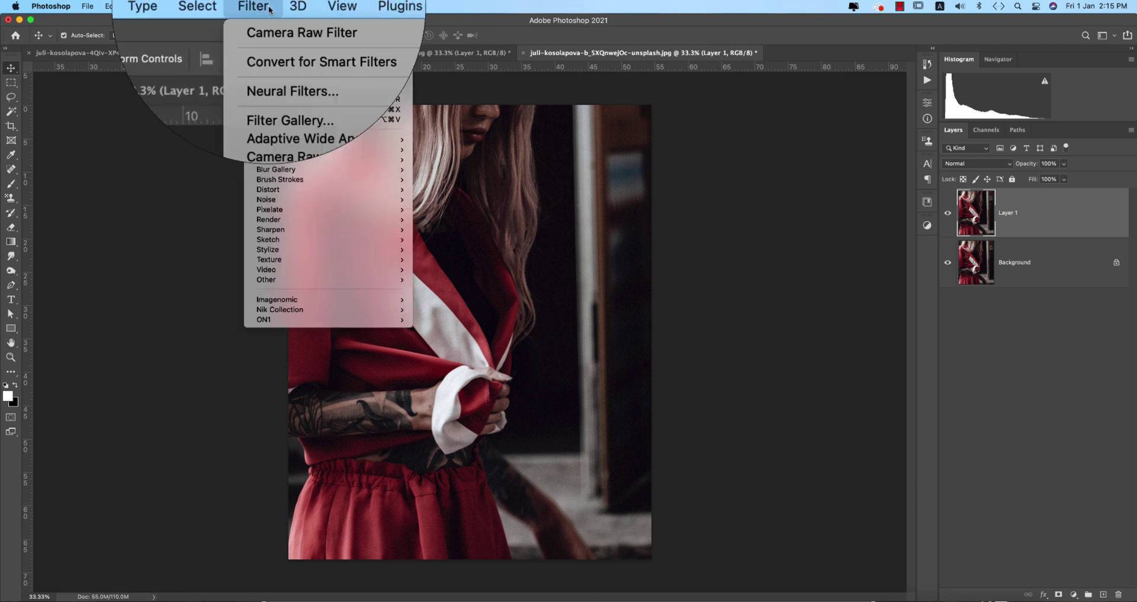
click(290, 88)
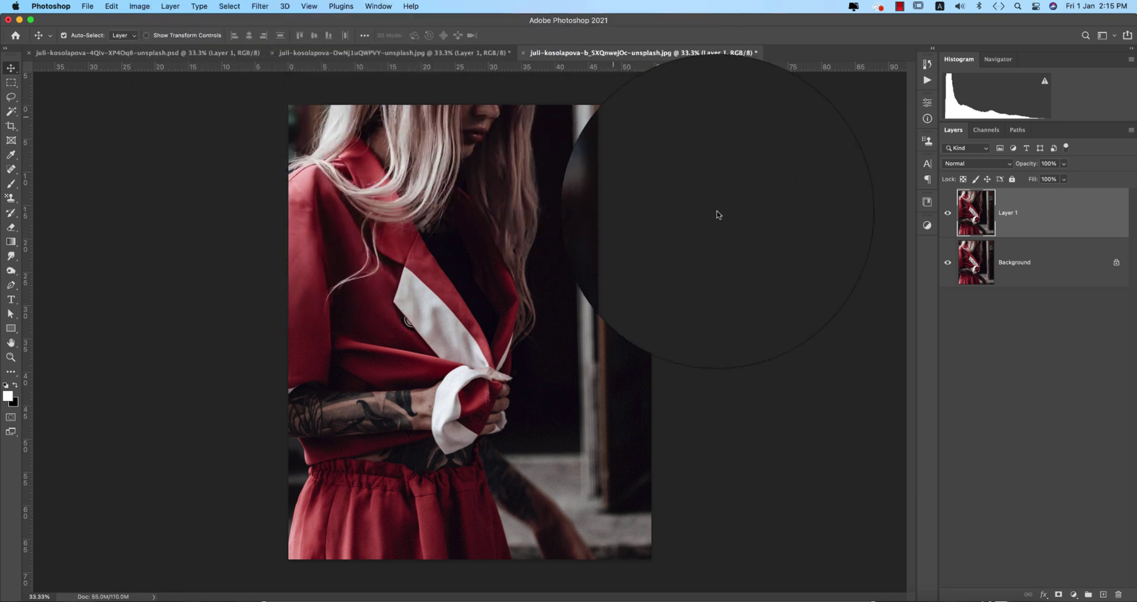
click(1125, 193)
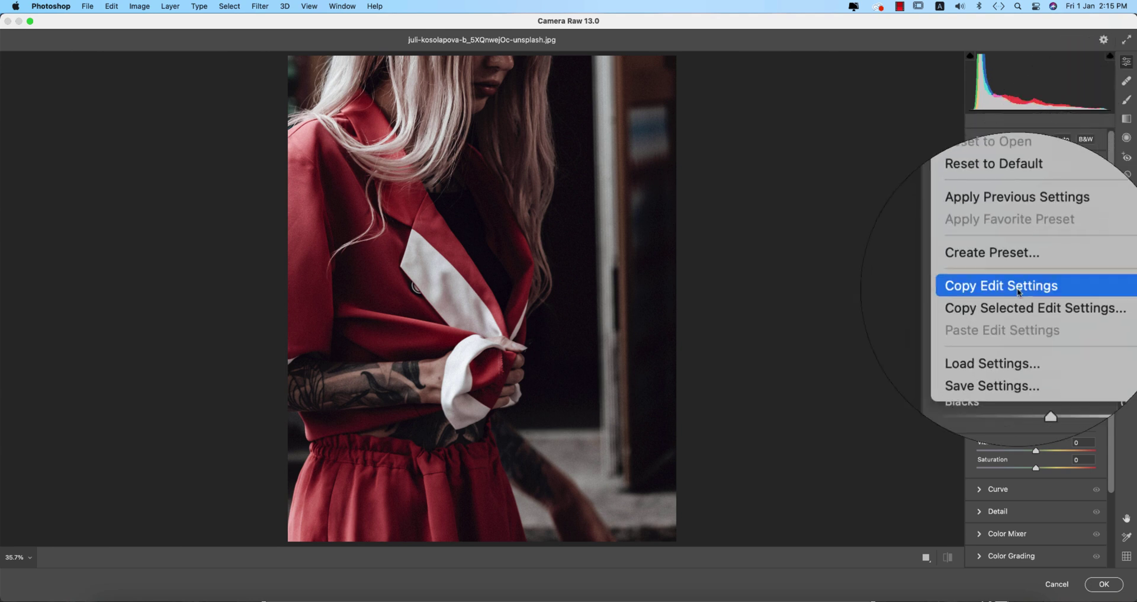
Load the creative red cinematic tone .xmp preset onto the third portrait and commit it.
click(1001, 331)
click(211, 145)
click(411, 256)
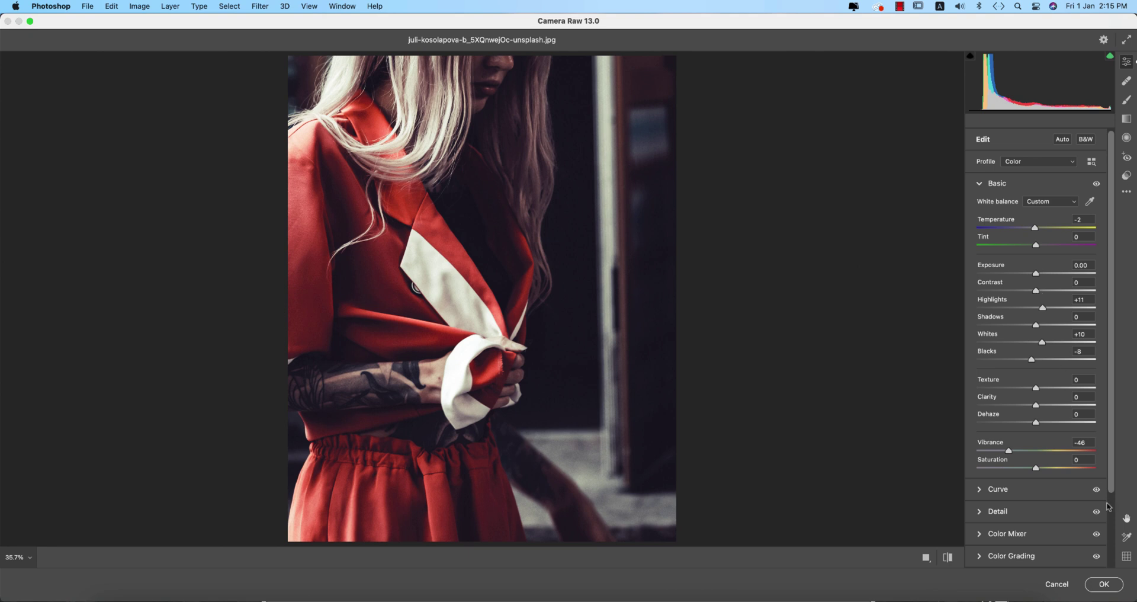
click(1109, 585)
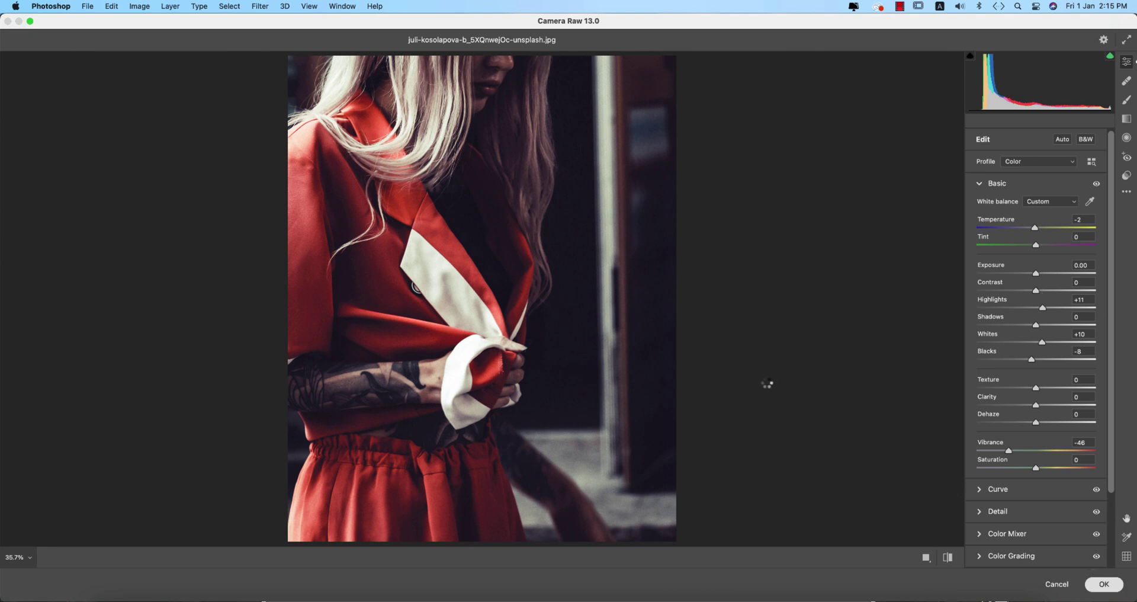